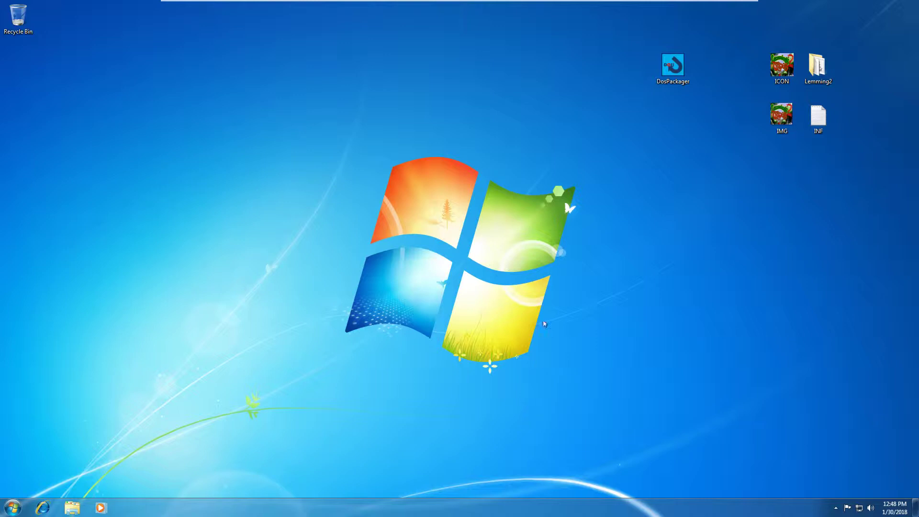
Launch DOS Game Packager from the DosPackager icon on the desktop
left_click_drag(565, 39, 683, 120)
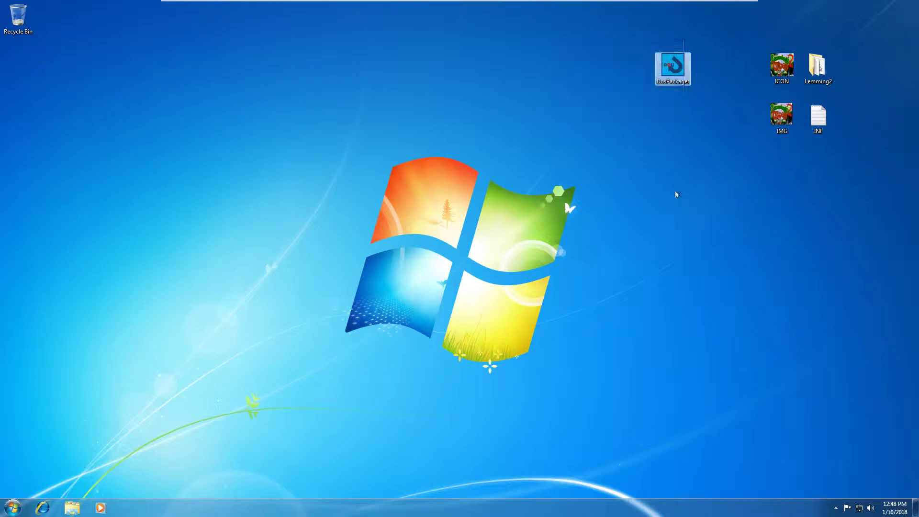
left_click(675, 194)
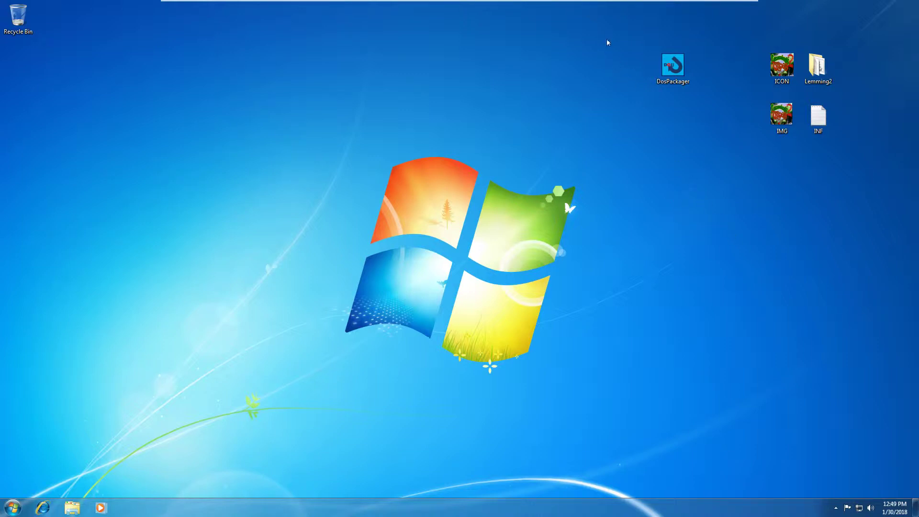
left_click_drag(606, 41, 697, 111)
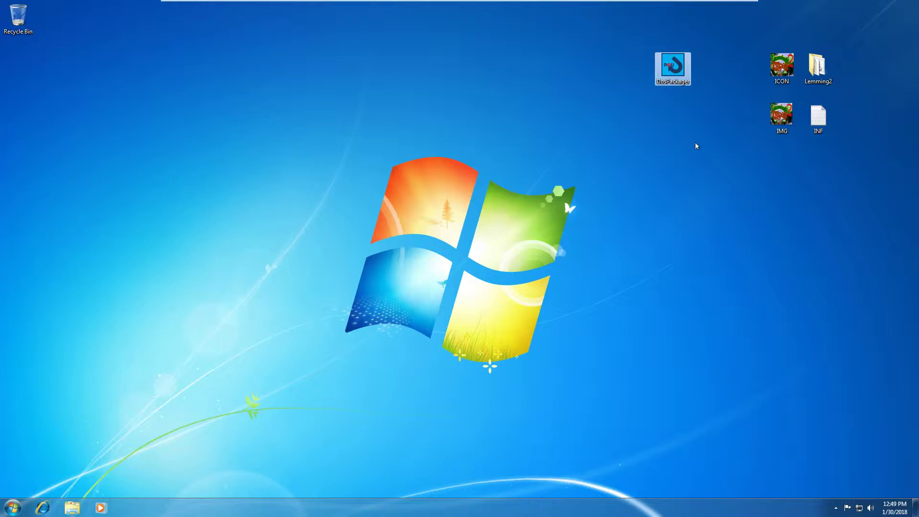
left_click(674, 163)
left_click_drag(595, 33, 716, 115)
double_click(676, 80)
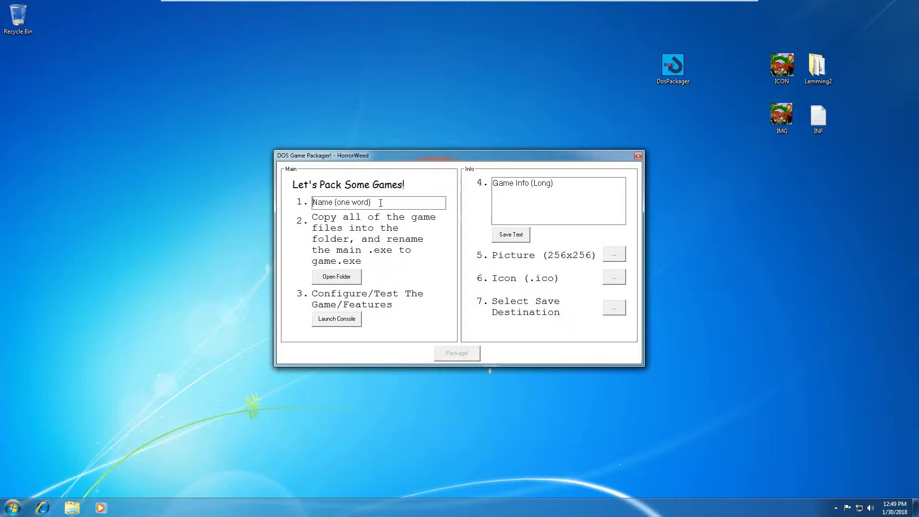
left_click_drag(376, 202, 294, 204)
left_click(791, 157)
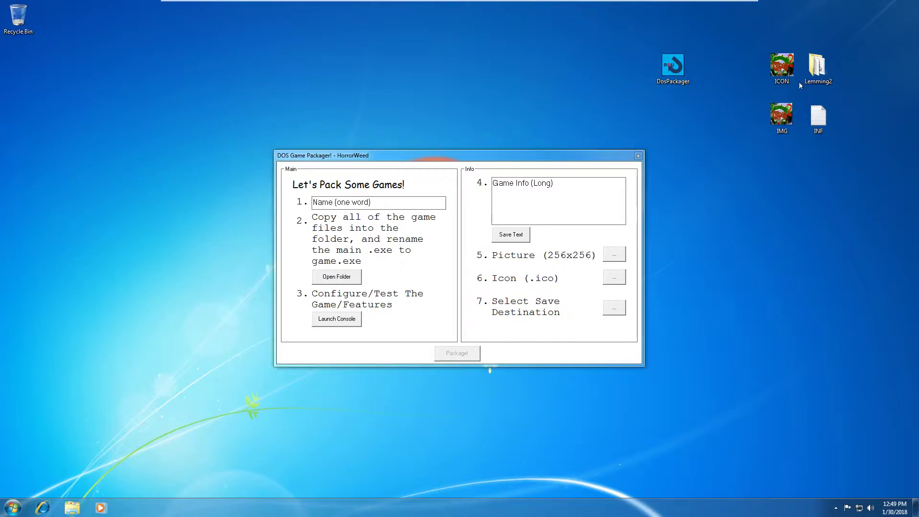
Open the Lemming2 game folder, narrow the window and move it to the right side
double_click(813, 74)
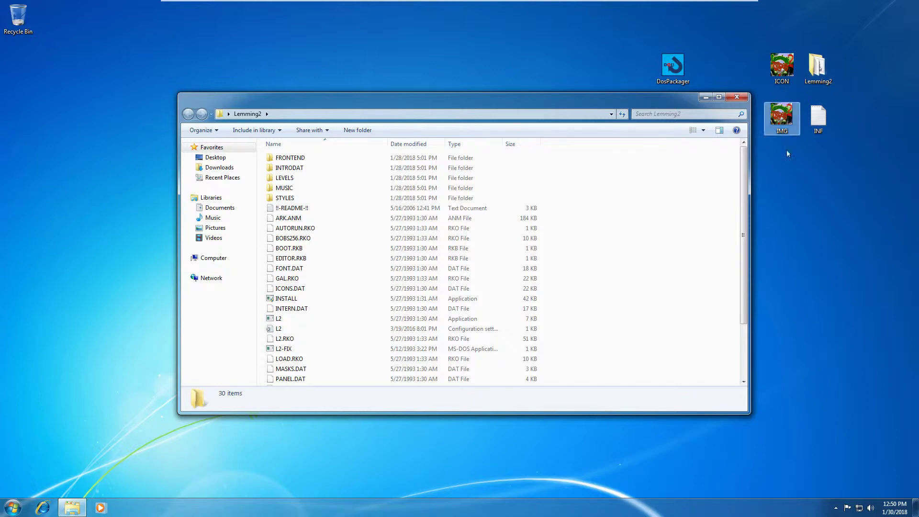
left_click_drag(748, 412, 615, 487)
left_click_drag(495, 106, 764, 97)
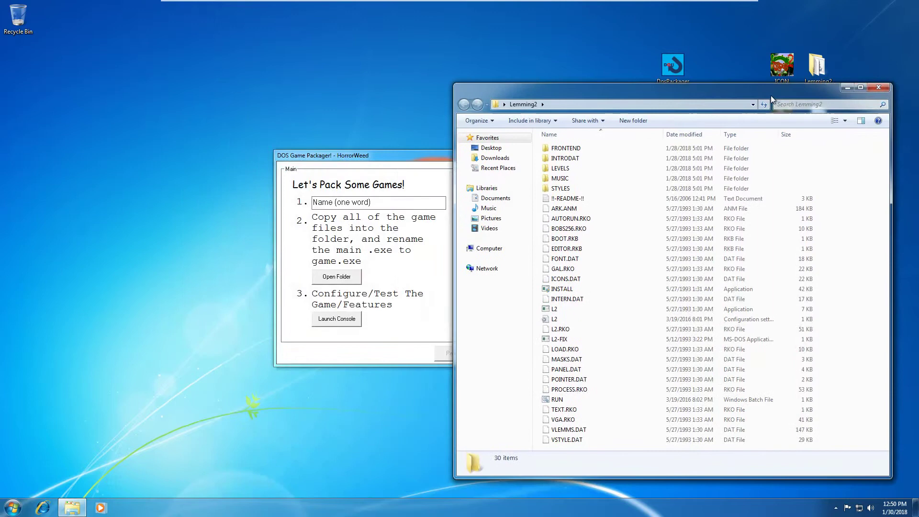
Try running L2.exe directly and dismiss the Windows-version incompatibility error
left_click(553, 312)
double_click(552, 312)
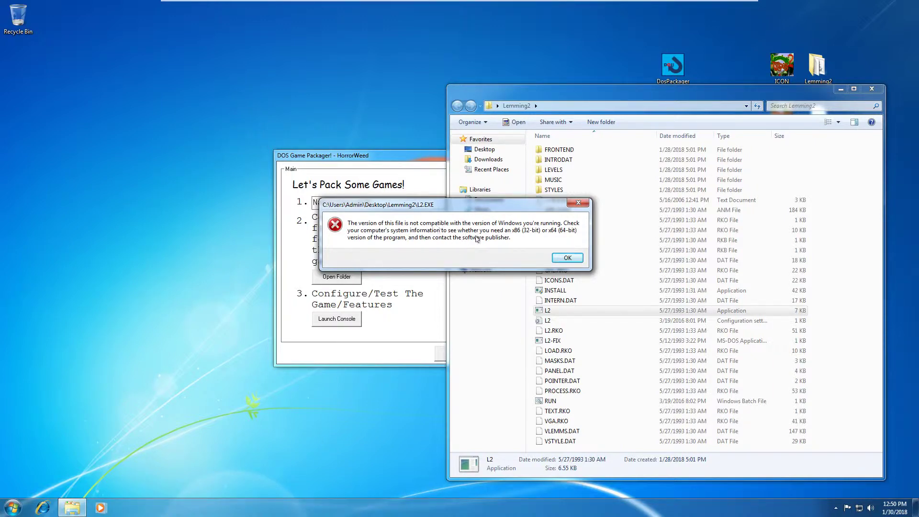
left_click(559, 258)
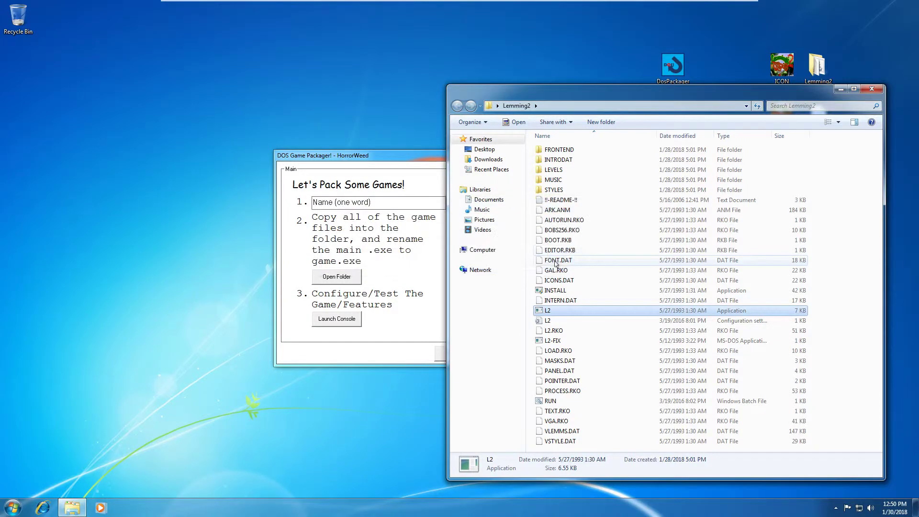
Close the Lemming2 folder and replace the name placeholder with Lemmings2
left_click(876, 91)
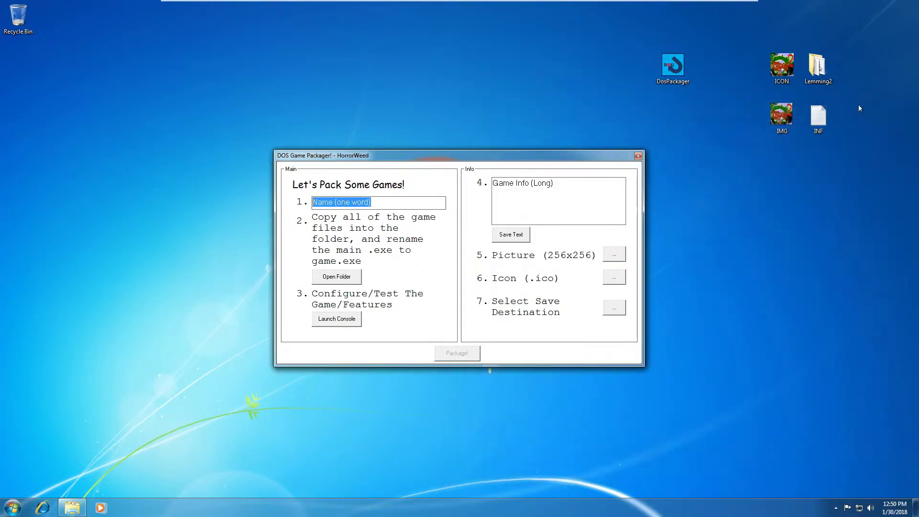
left_click(382, 201)
left_click_drag(382, 201, 304, 201)
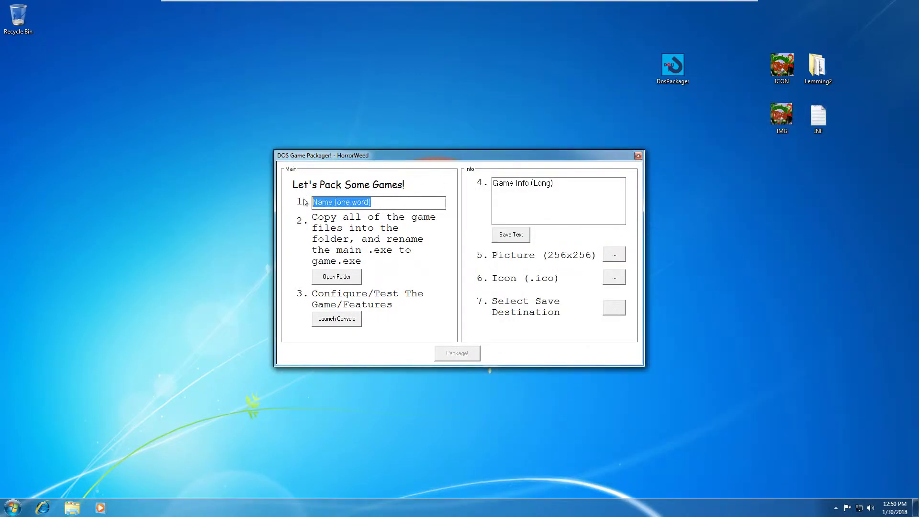
type("Lemming")
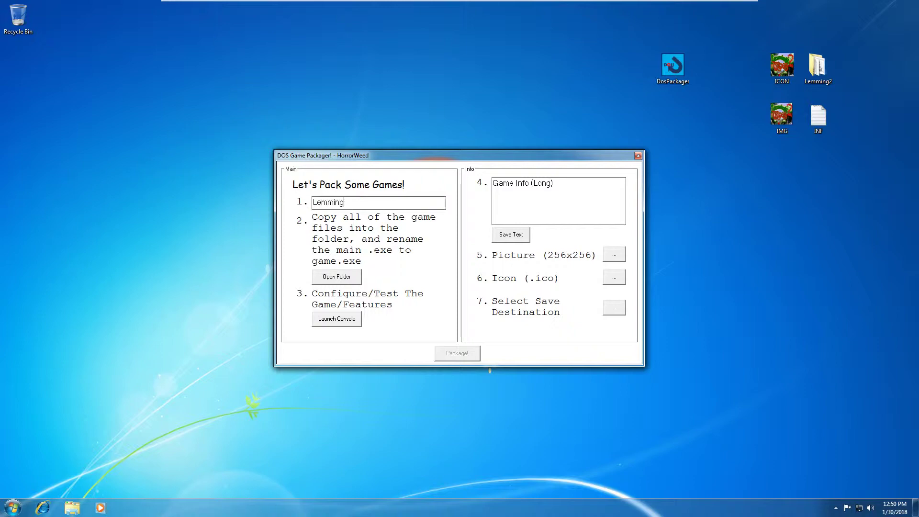
type("s2")
Open the packager's GAM folder and the Lemming2 folder side by side
left_click(354, 277)
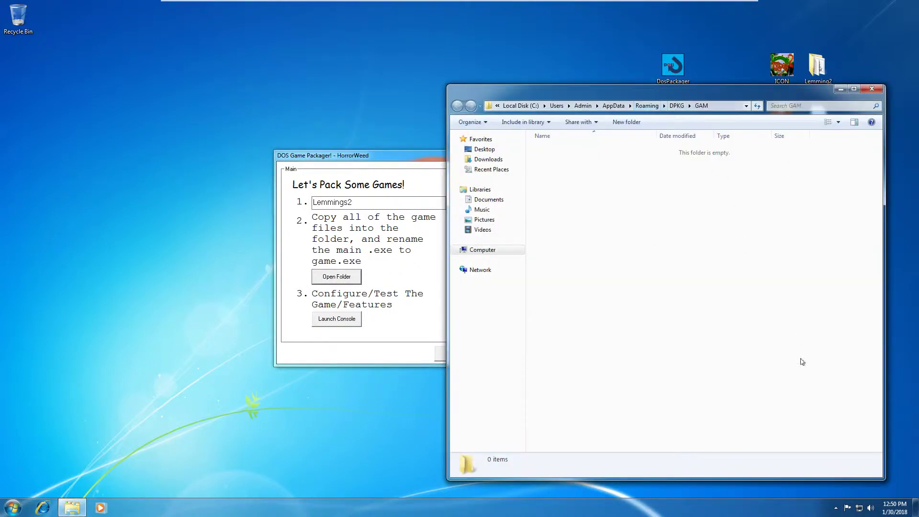
left_click_drag(880, 477, 813, 480)
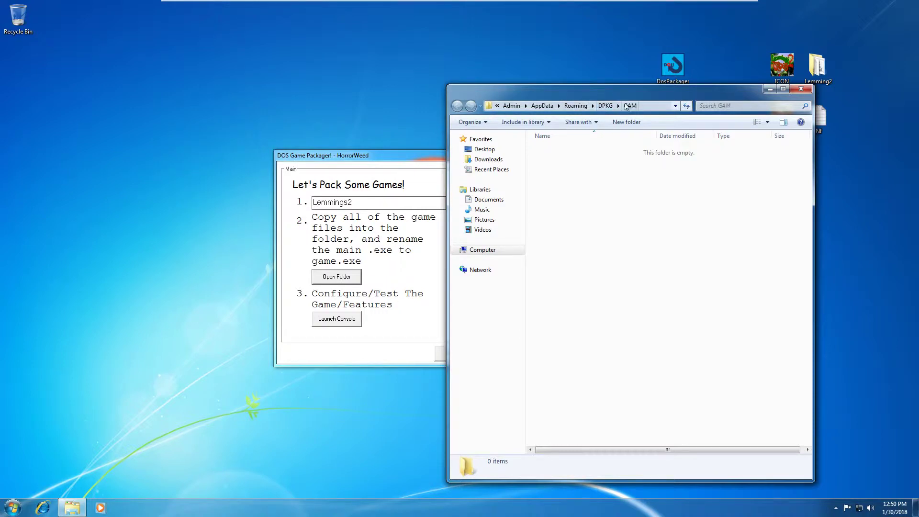
left_click_drag(636, 96, 212, 54)
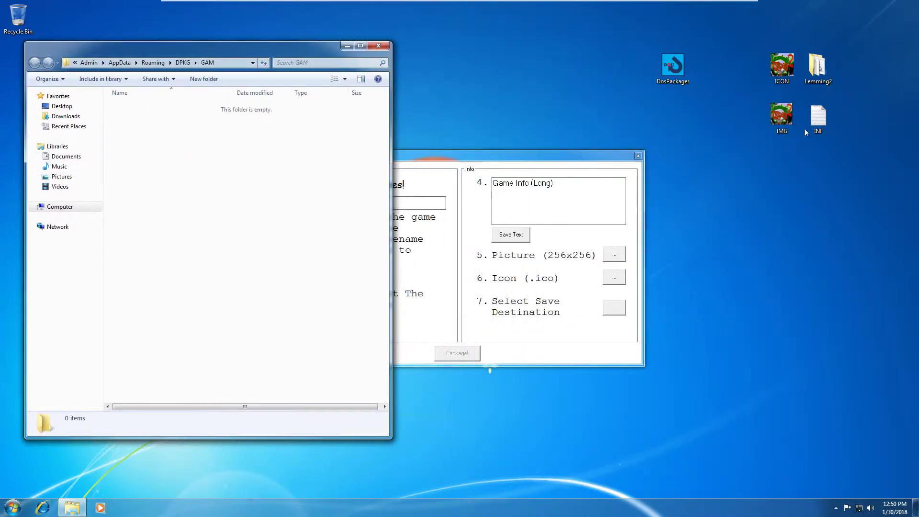
double_click(816, 71)
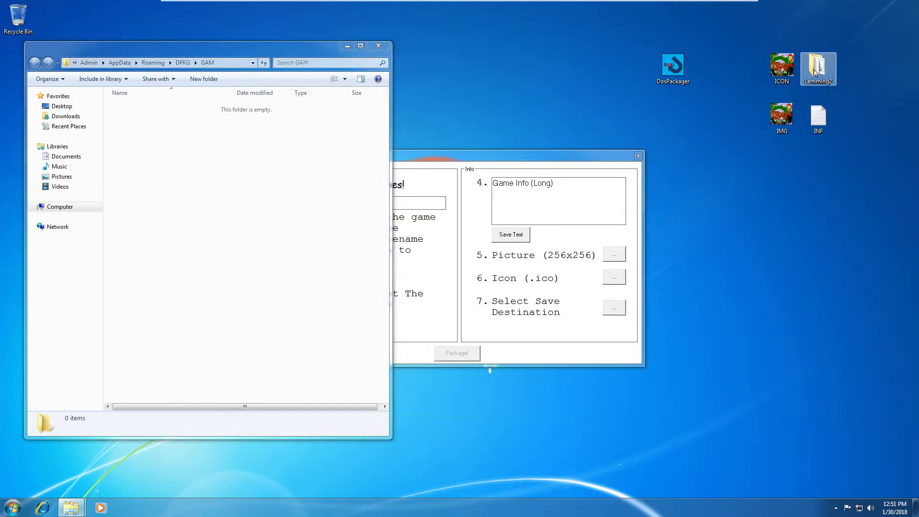
left_click_drag(655, 98, 596, 50)
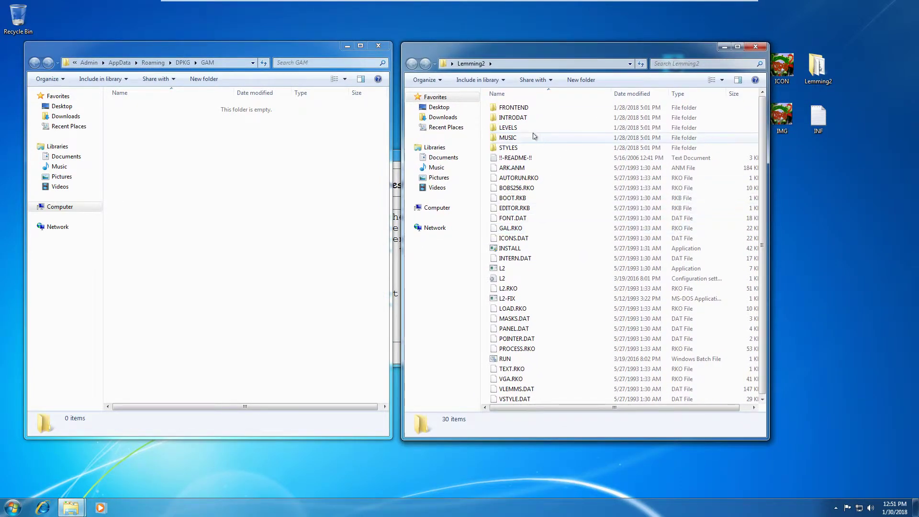
Copy all 30 Lemming2 game files into the GAM folder
left_click(526, 108)
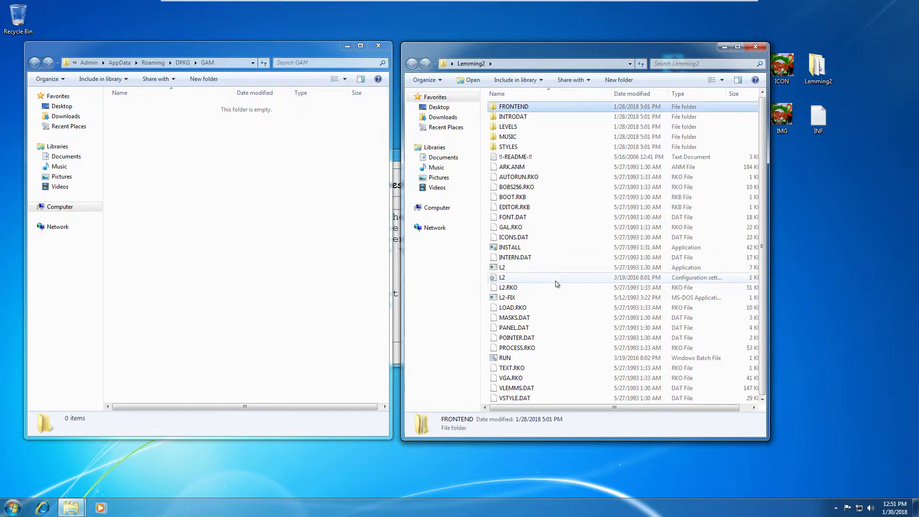
left_click(520, 400, "shift")
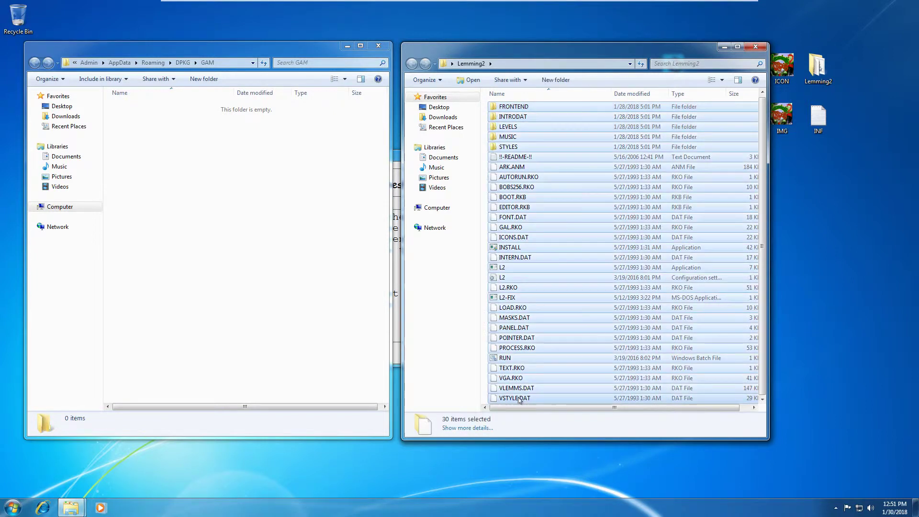
right_click(545, 183)
left_click(573, 231)
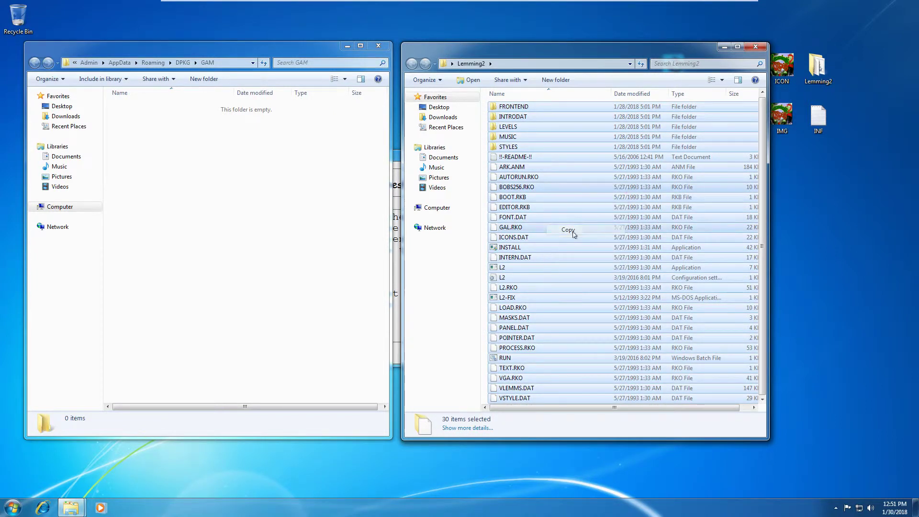
right_click(244, 188)
left_click(269, 253)
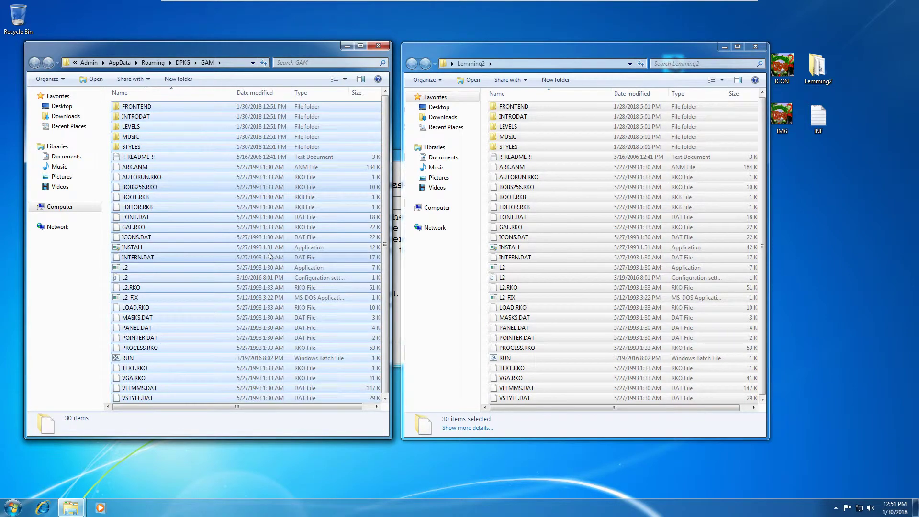
left_click(754, 49)
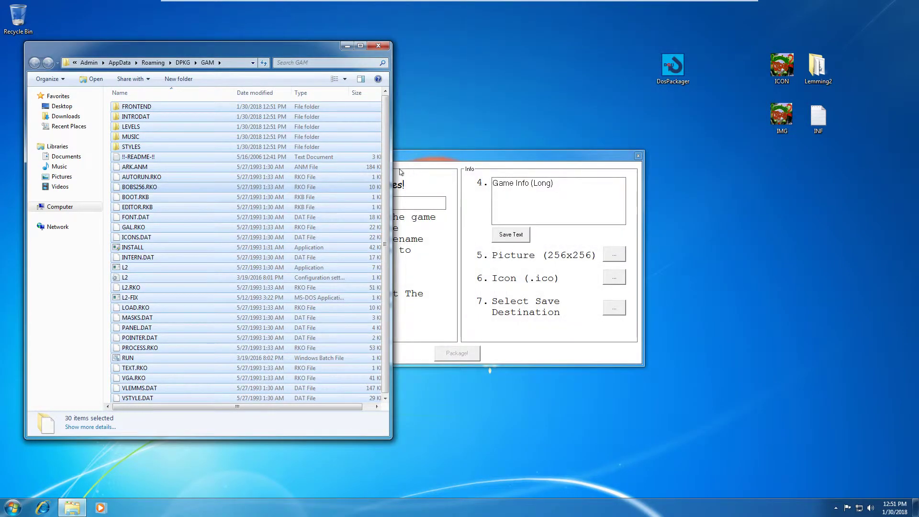
Rename the L2 application in GAM to GAME
left_click(136, 217)
left_click_drag(296, 51, 744, 85)
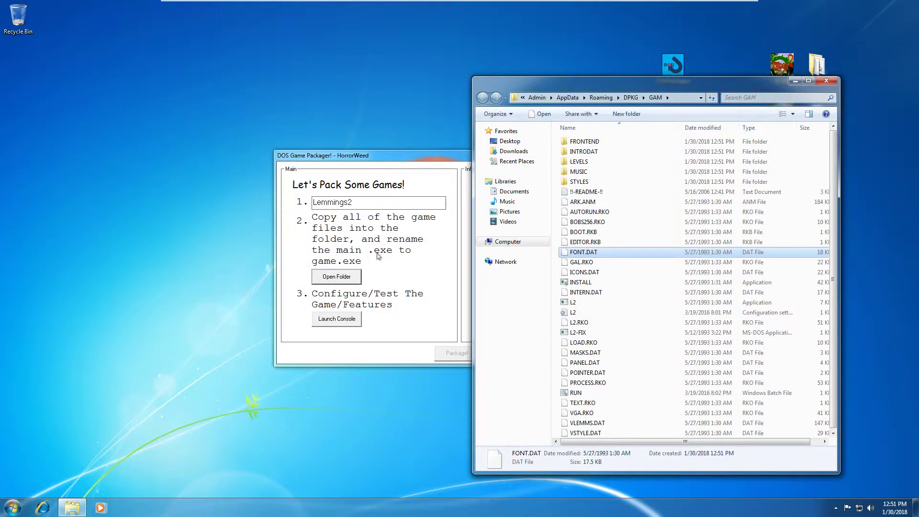
left_click(588, 305)
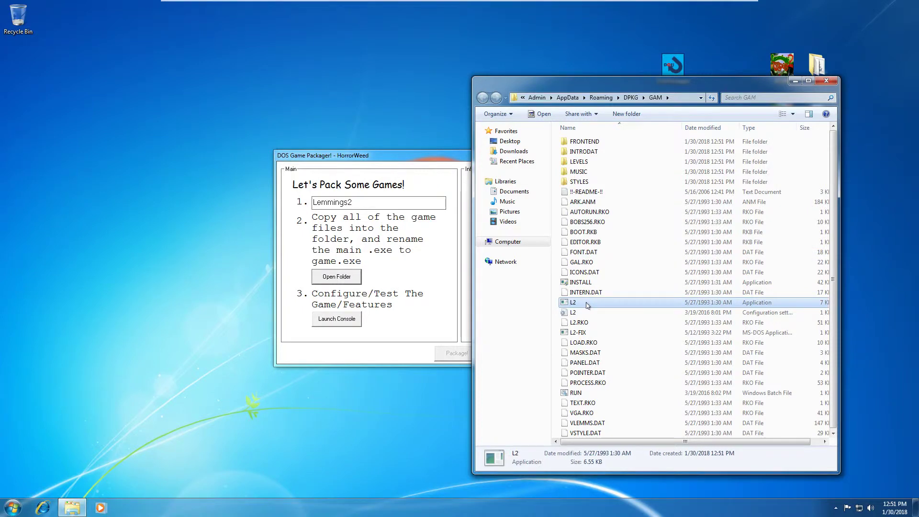
right_click(587, 304)
left_click(620, 462)
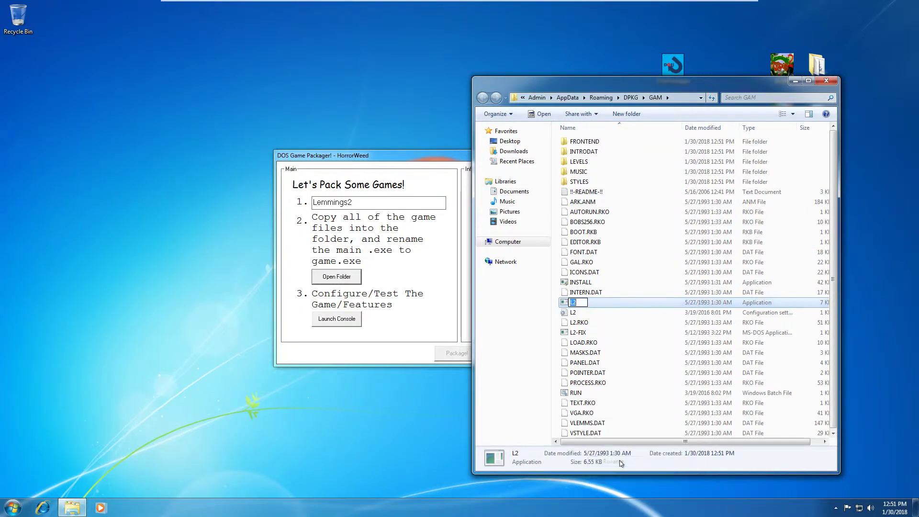
type("GAME")
key("Return")
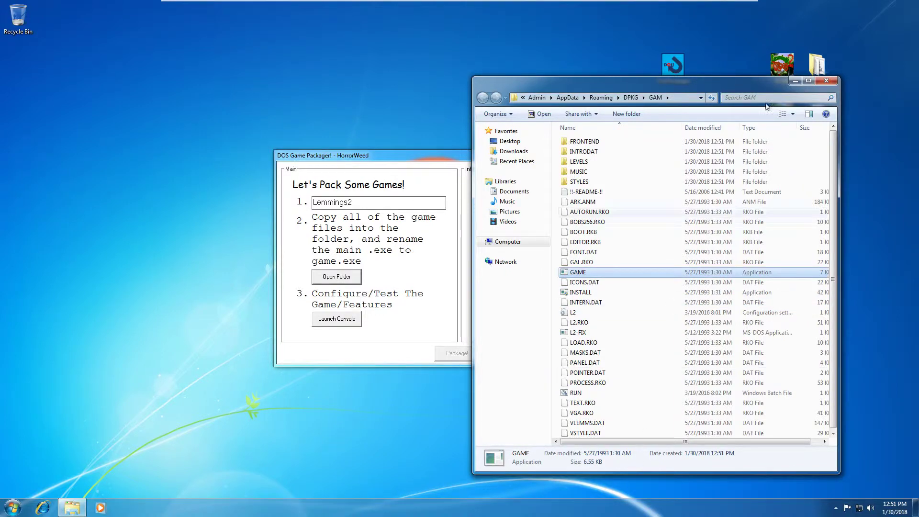
Open a DOSBox console and list the game folder's files with dir
left_click(826, 82)
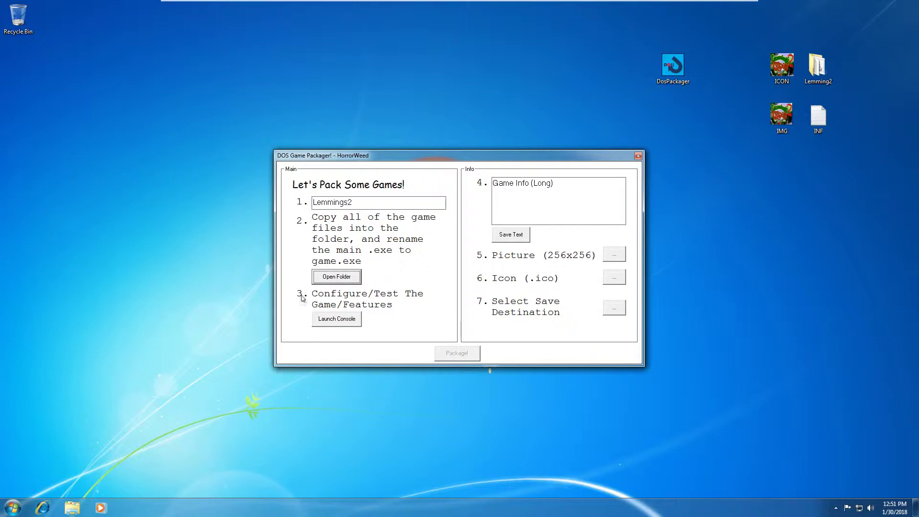
left_click(342, 325)
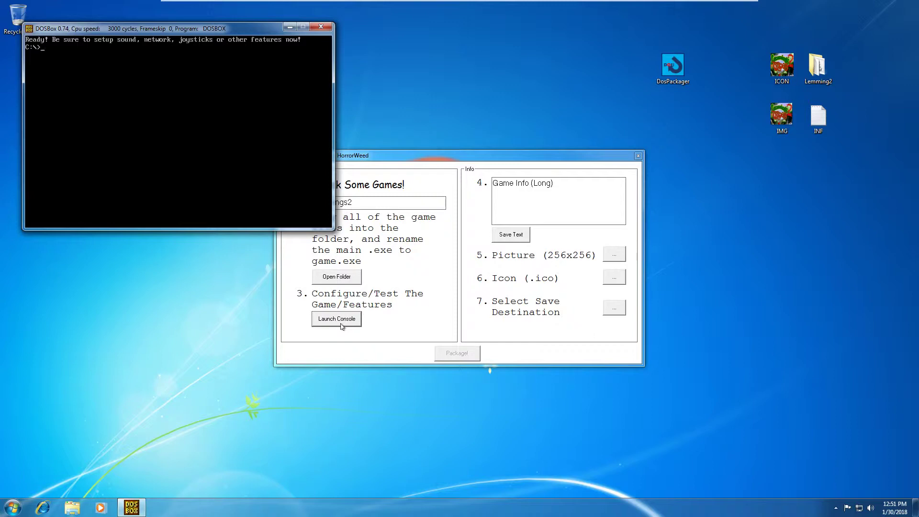
type("dir")
key("Return")
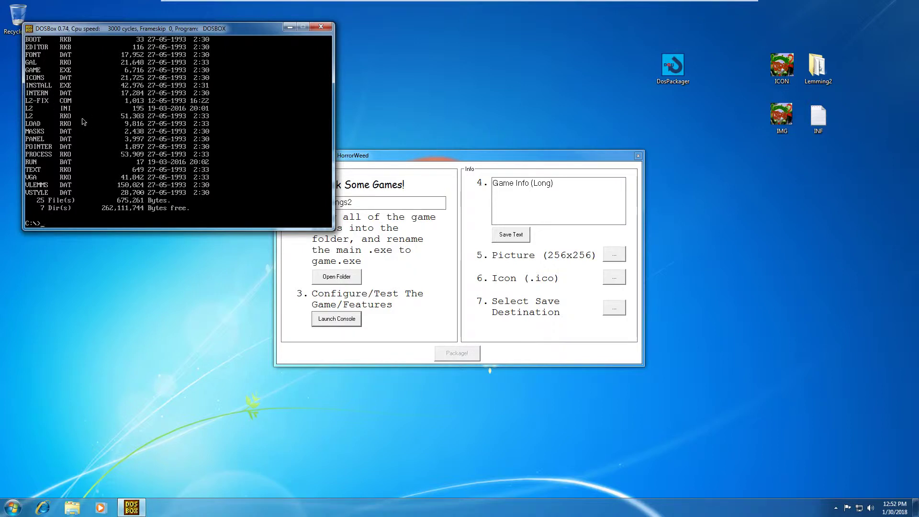
Run install with Sound Blaster sound, then start the game with GAME
type("install")
key("Return")
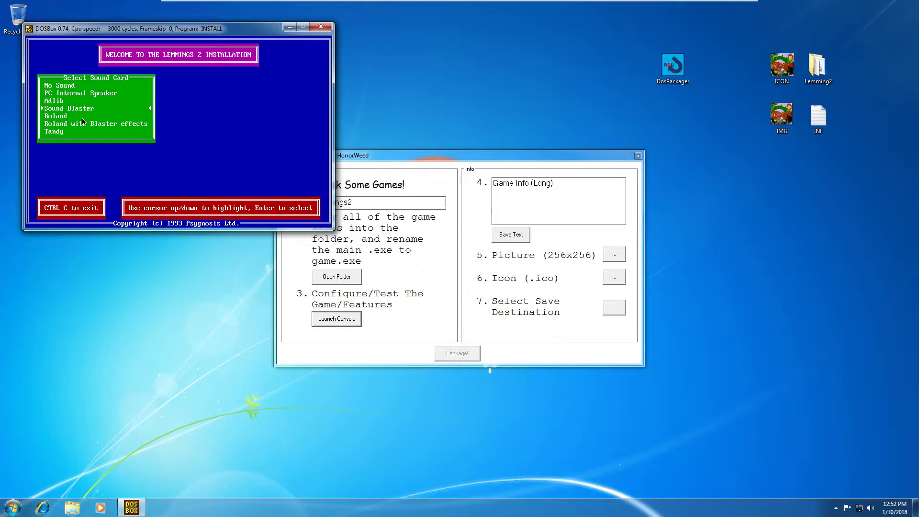
key("Return")
key("Return")
key("Return")
key("Return")
key("Return")
key("Return")
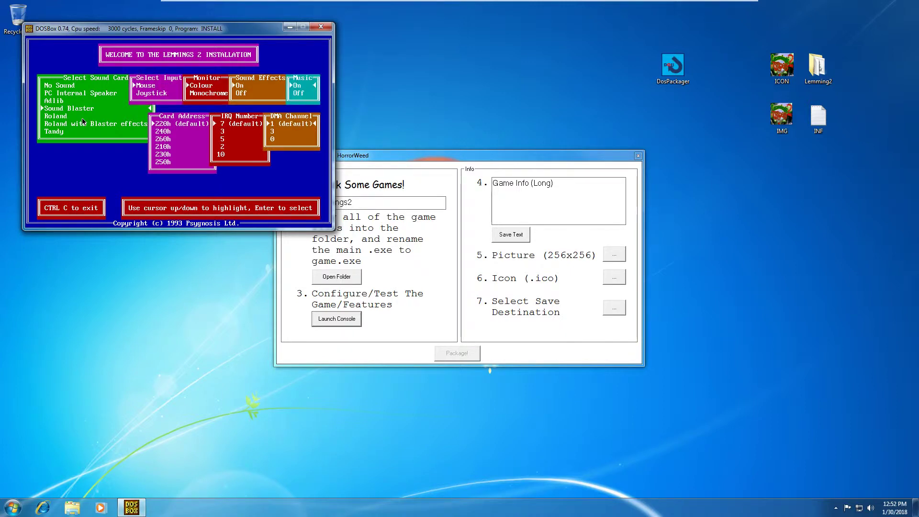
key("Return")
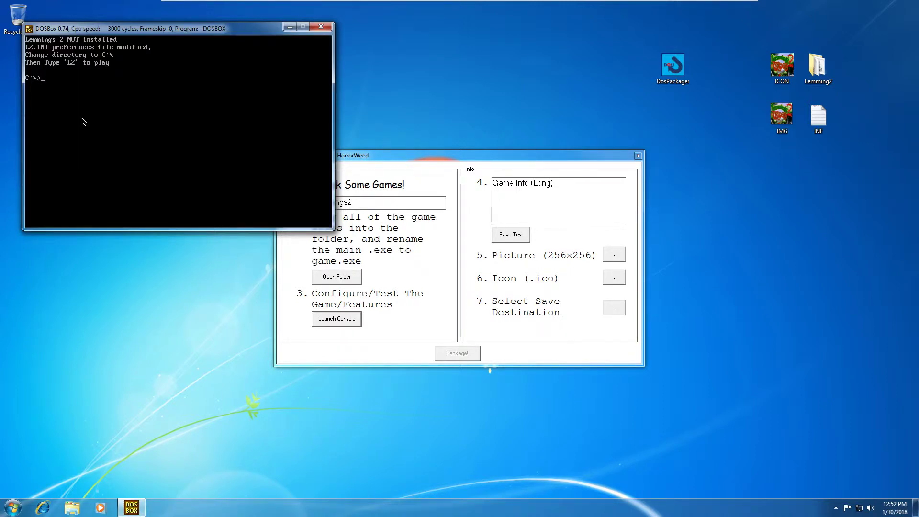
type("game")
key("Return")
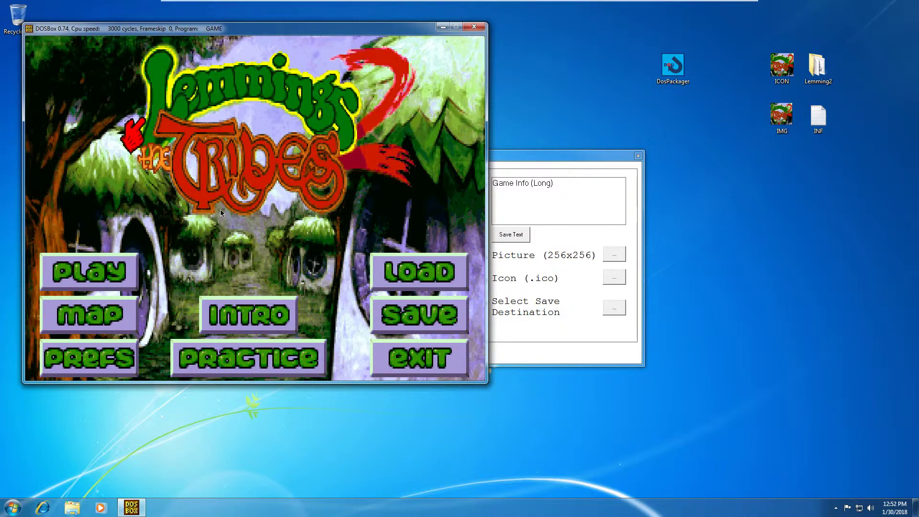
Copy the full Lemmings 2 description from the INF file in Notepad
left_click(473, 27)
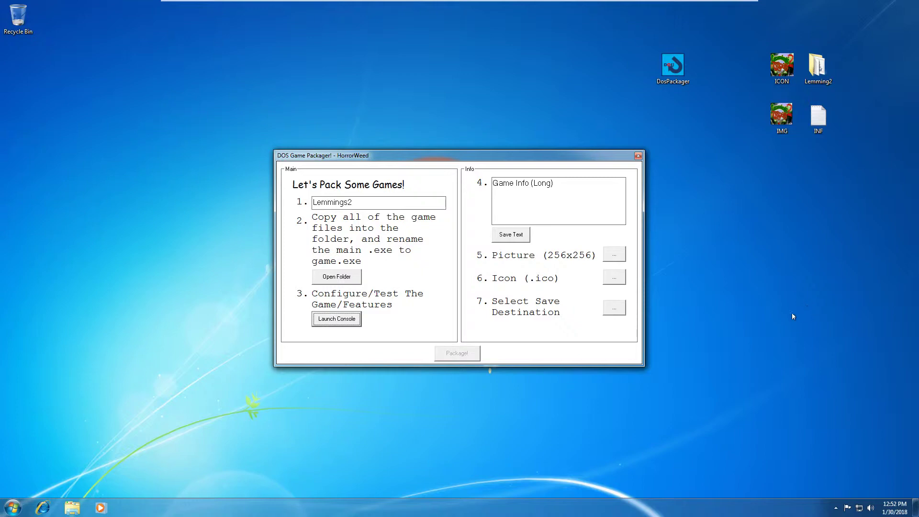
double_click(818, 117)
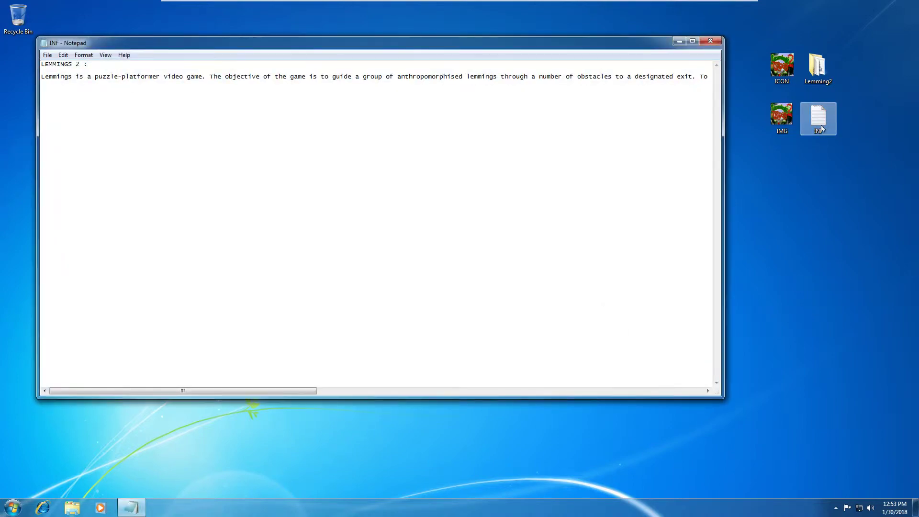
left_click_drag(41, 77, 205, 75)
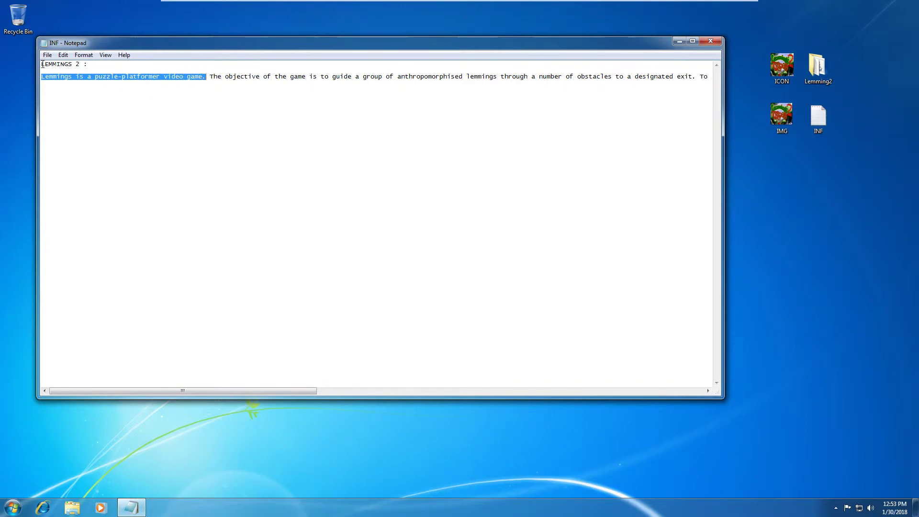
left_click_drag(41, 63, 713, 76)
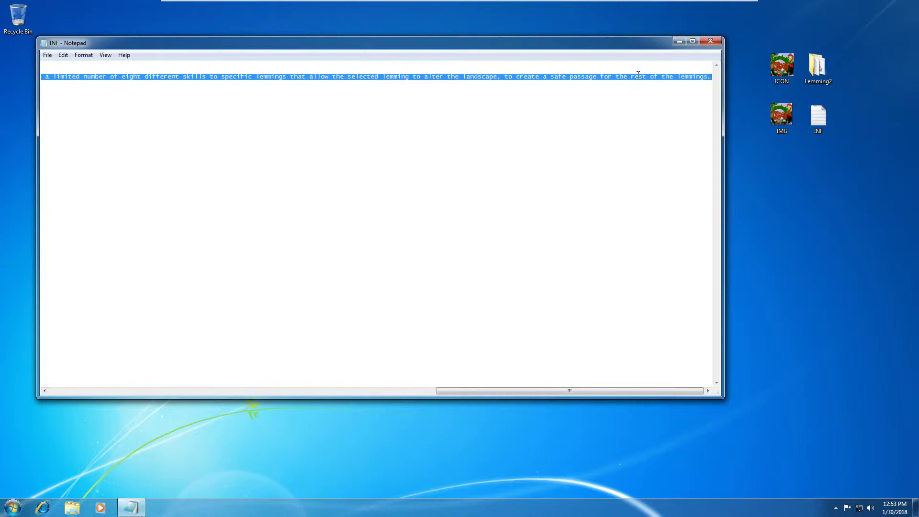
right_click(622, 74)
left_click(645, 104)
right_click(650, 78)
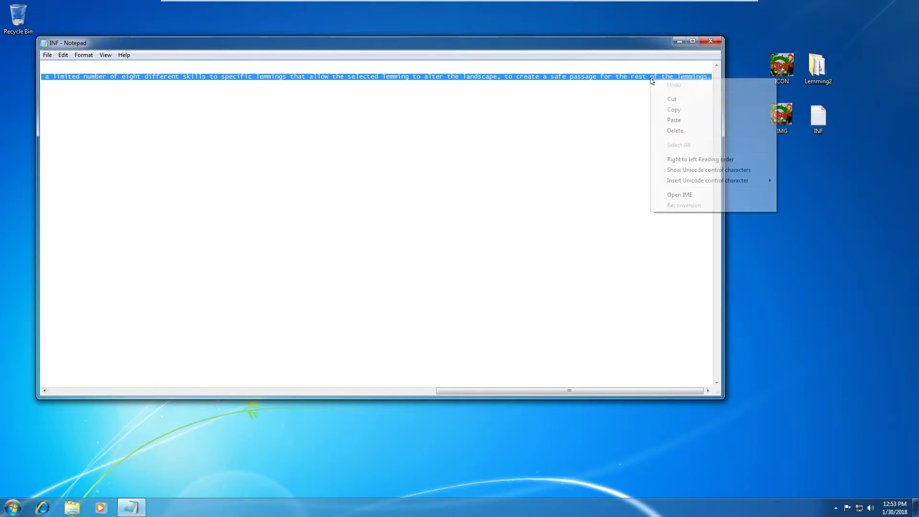
left_click(668, 107)
left_click(710, 41)
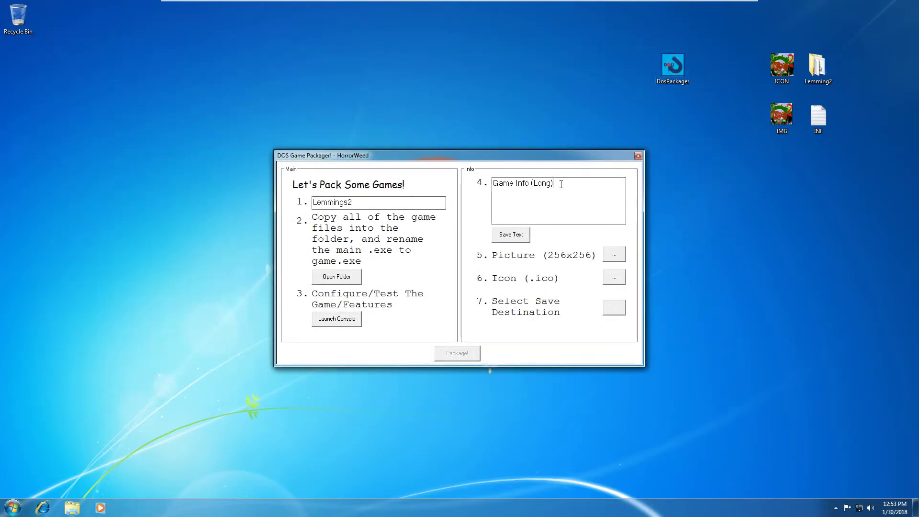
Replace the Game Info (Long) placeholder with the pasted description and save the text
left_click_drag(554, 183, 477, 183)
key("BackSpace")
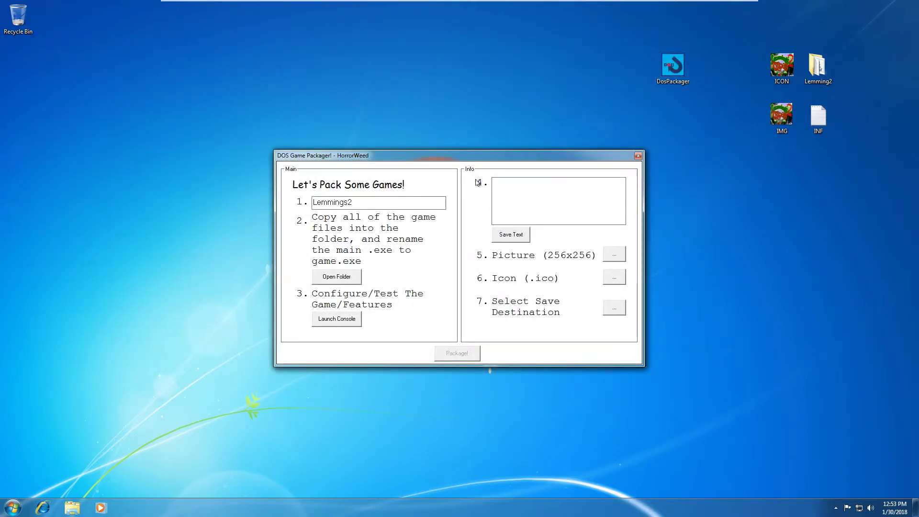
right_click(526, 180)
left_click(549, 221)
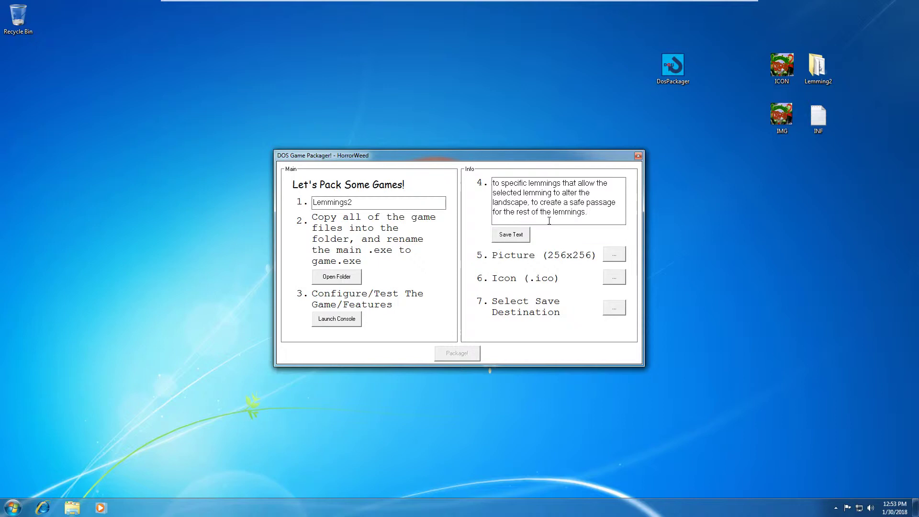
left_click(519, 237)
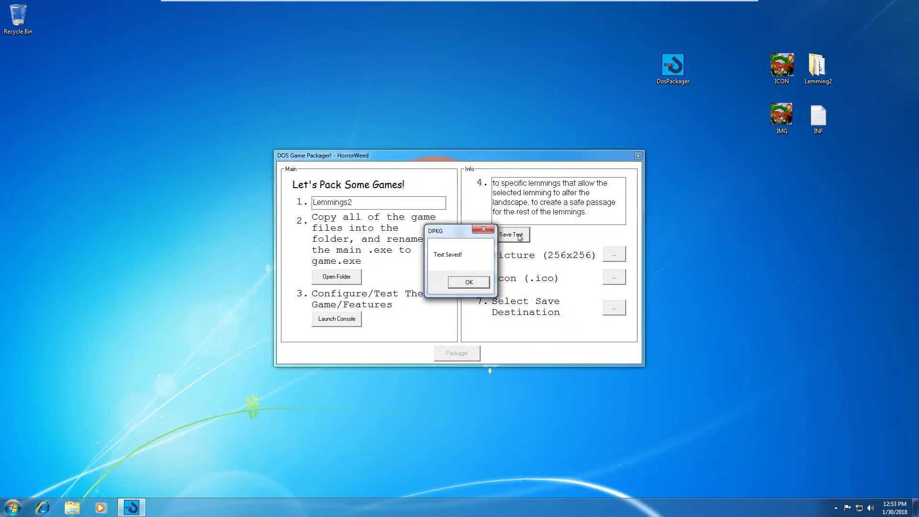
left_click(485, 282)
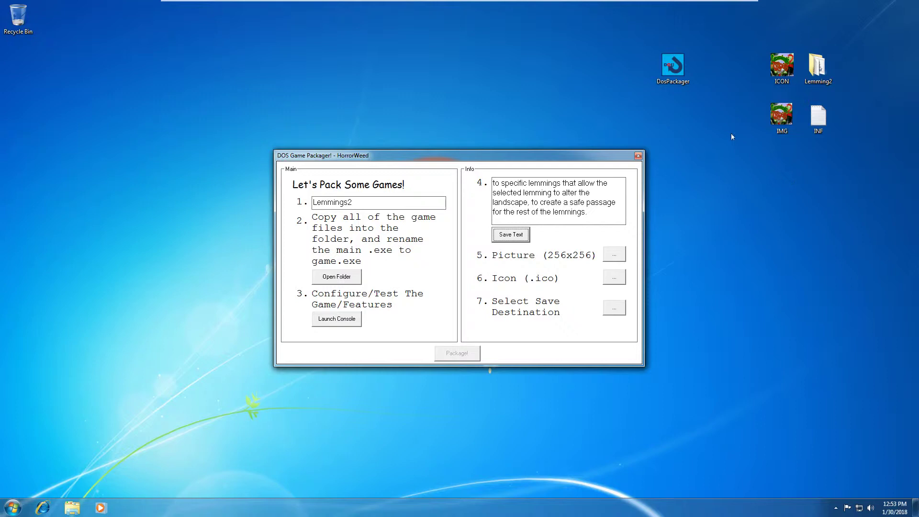
left_click(780, 119)
Preview the IMG picture in Photo Viewer, zooming in and out, then close it
double_click(781, 124)
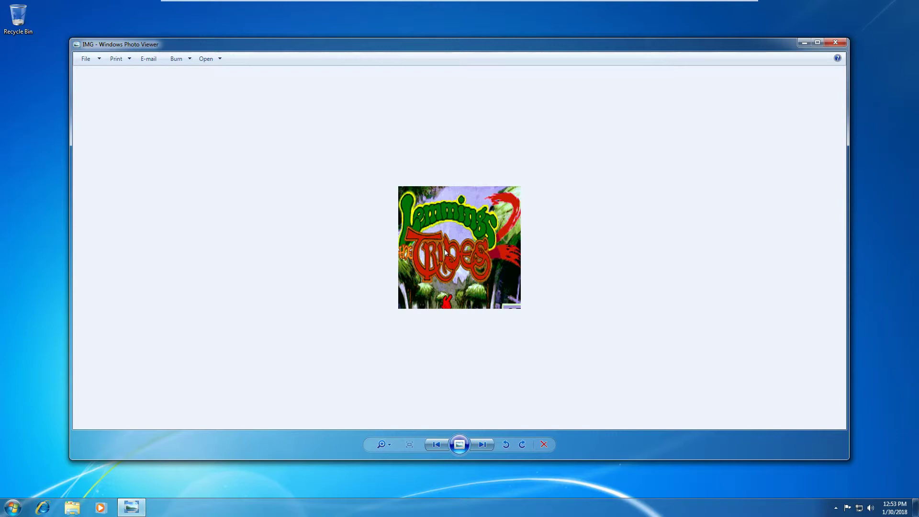
scroll(445, 250, "up", 3)
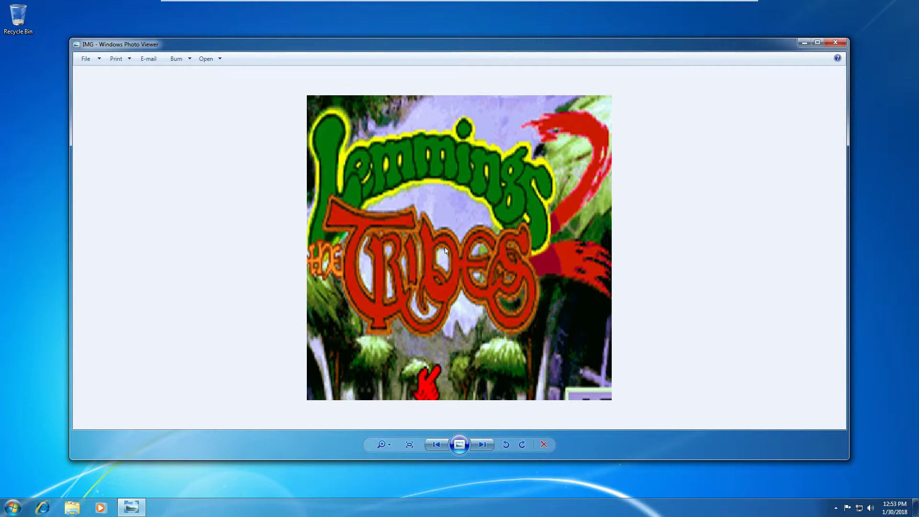
scroll(445, 250, "down", 3)
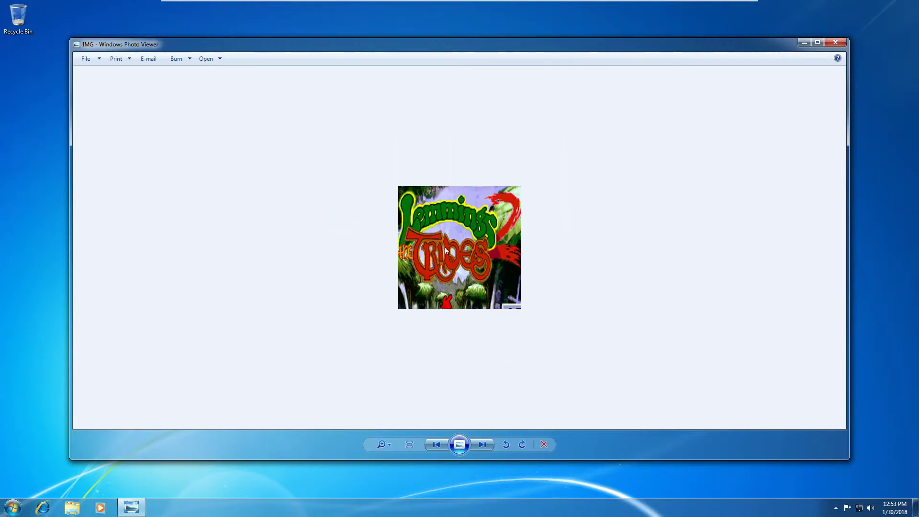
left_click(835, 43)
left_click(614, 254)
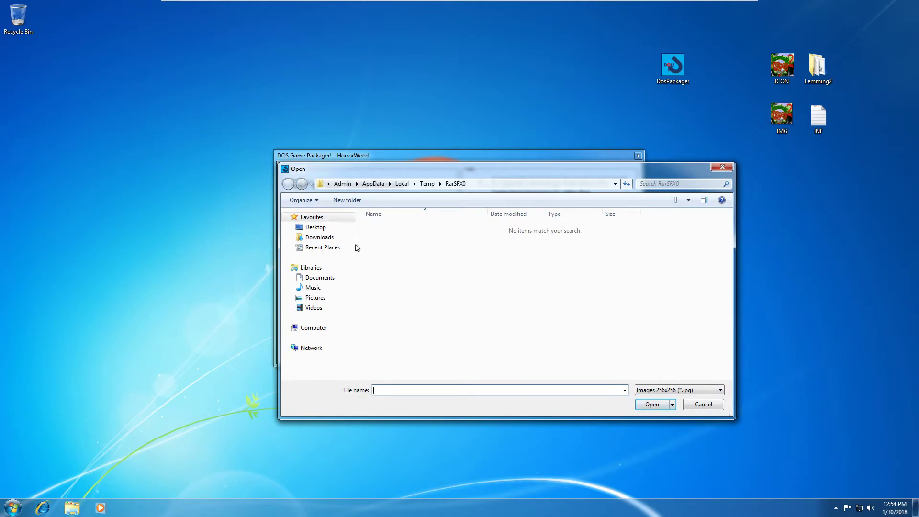
Choose the IMG file from the Desktop as the 256x256 game picture
left_click(315, 227)
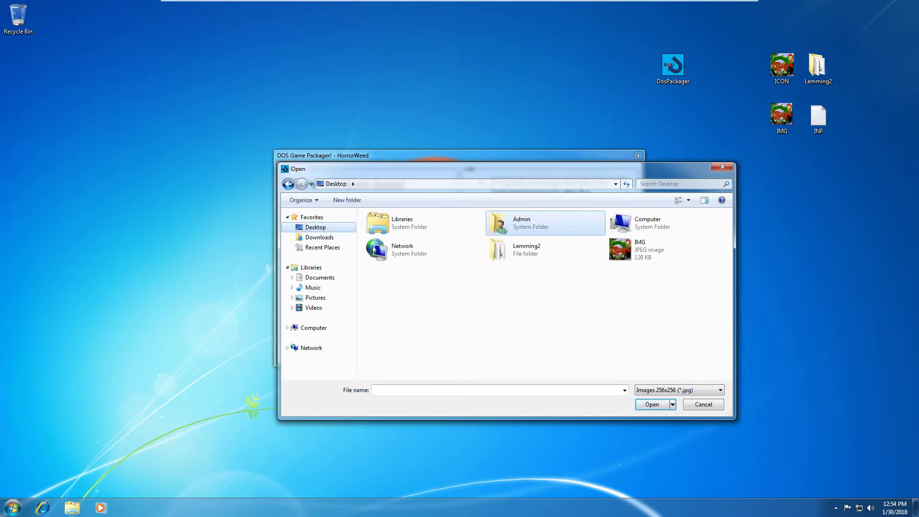
left_click(632, 250)
left_click(651, 405)
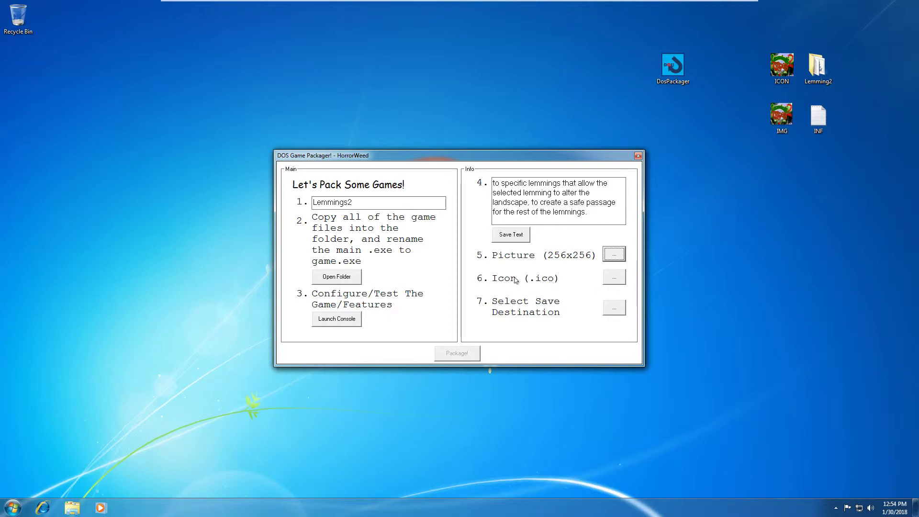
Preview the ICON file and confirm in Properties it is a 297 KB .ico icon
double_click(785, 75)
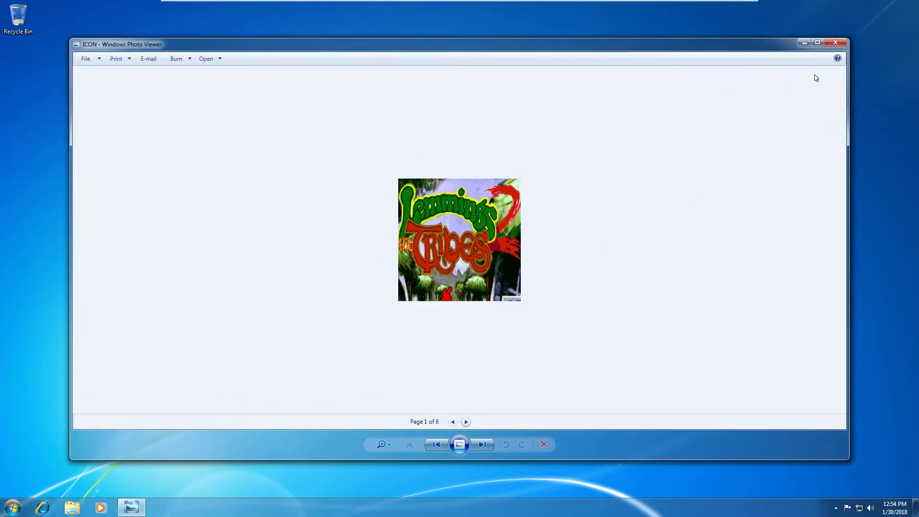
left_click(835, 43)
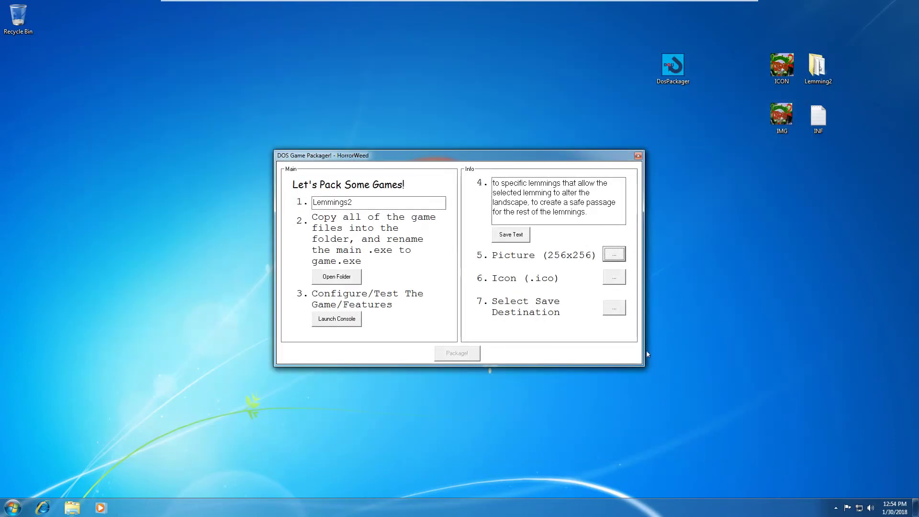
right_click(770, 69)
left_click(779, 229)
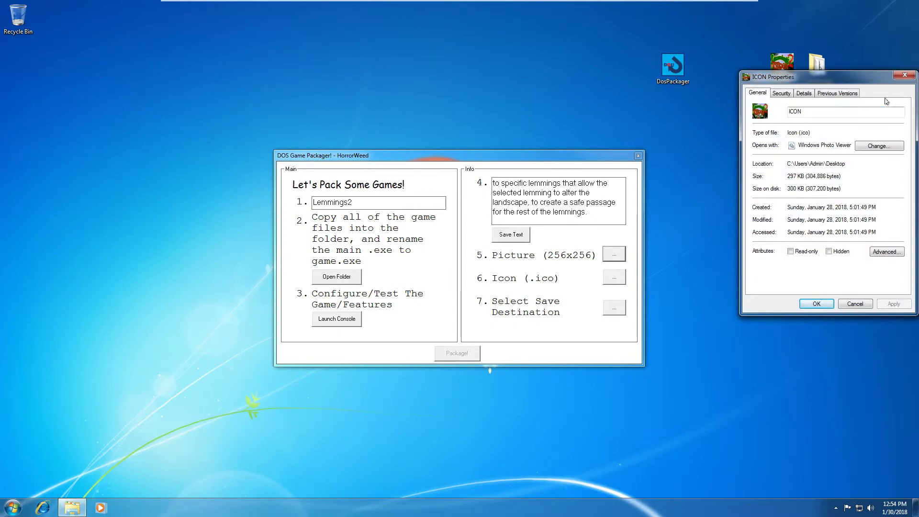
left_click(905, 75)
left_click(615, 280)
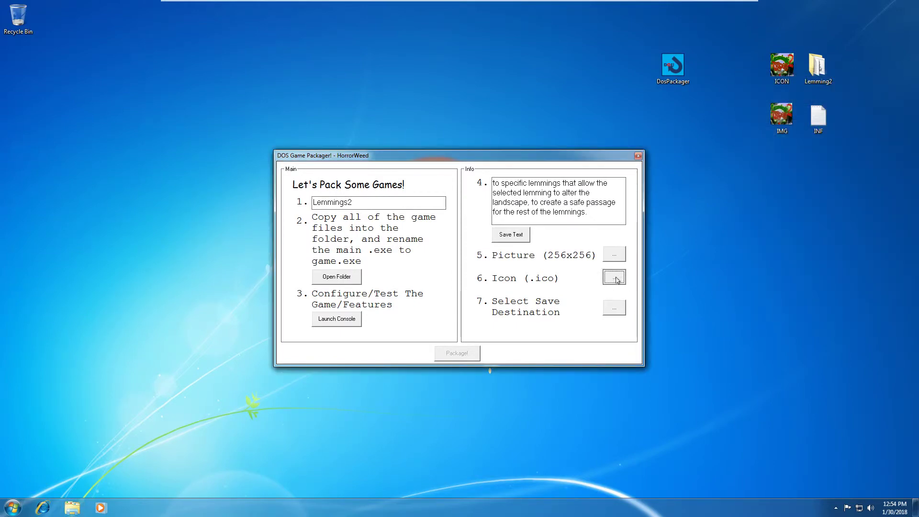
Use the ICON file as the package icon and save to Lemmings2.exe on the Desktop
left_click(653, 252)
left_click(652, 404)
left_click(614, 308)
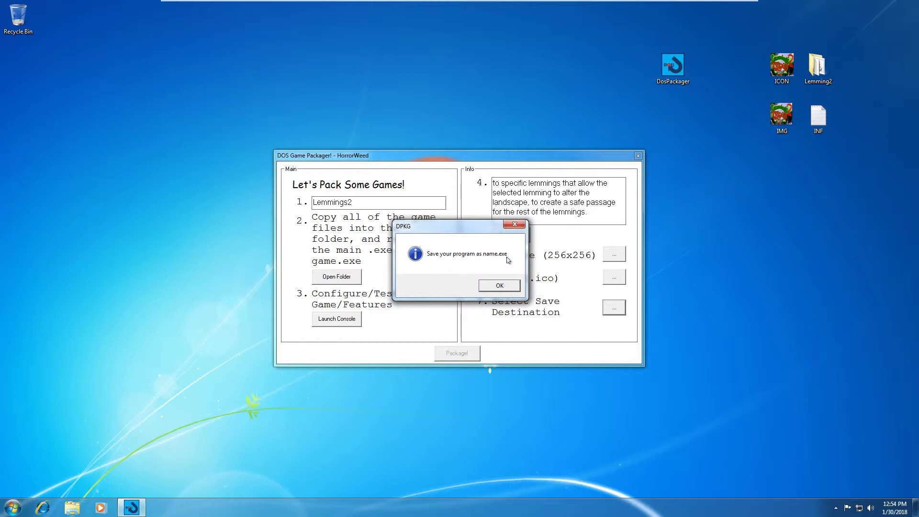
left_click(500, 286)
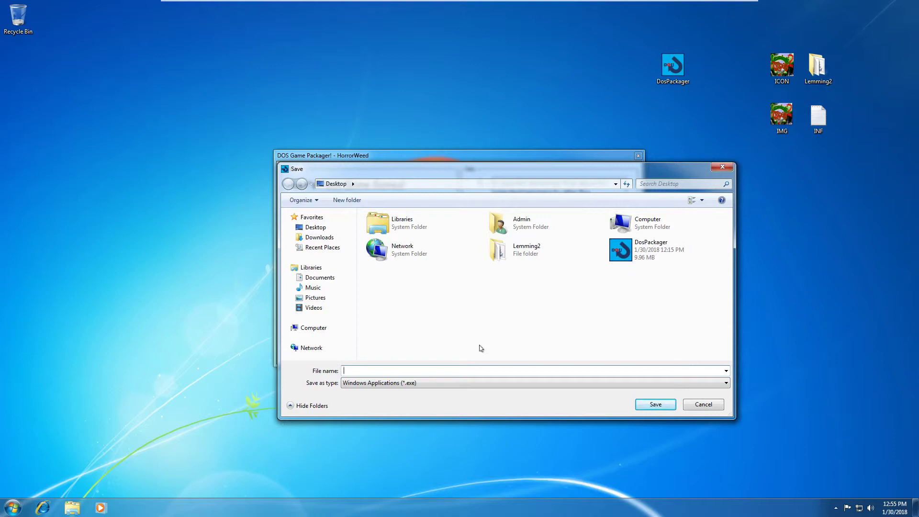
type("Lemmings2.exe")
left_click(661, 404)
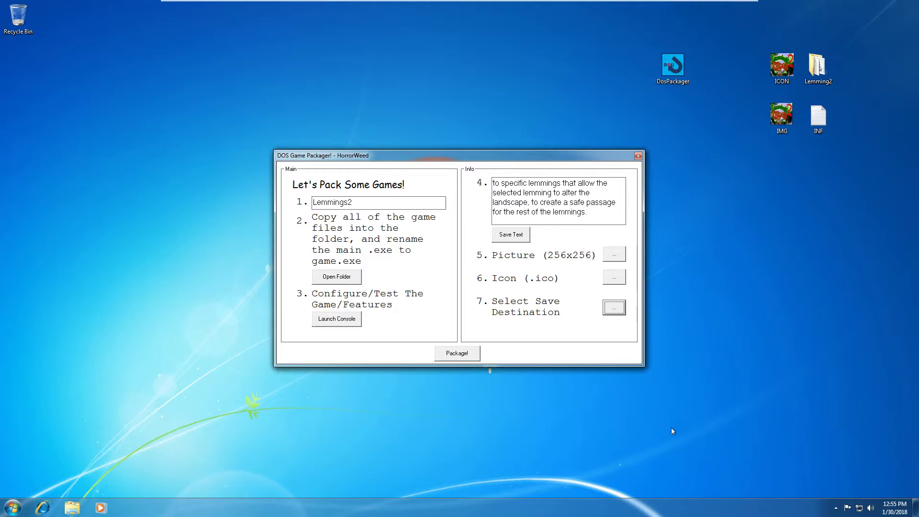
Run Package! and acknowledge the 'Almost There!' and 'Done!' notices
left_click(457, 353)
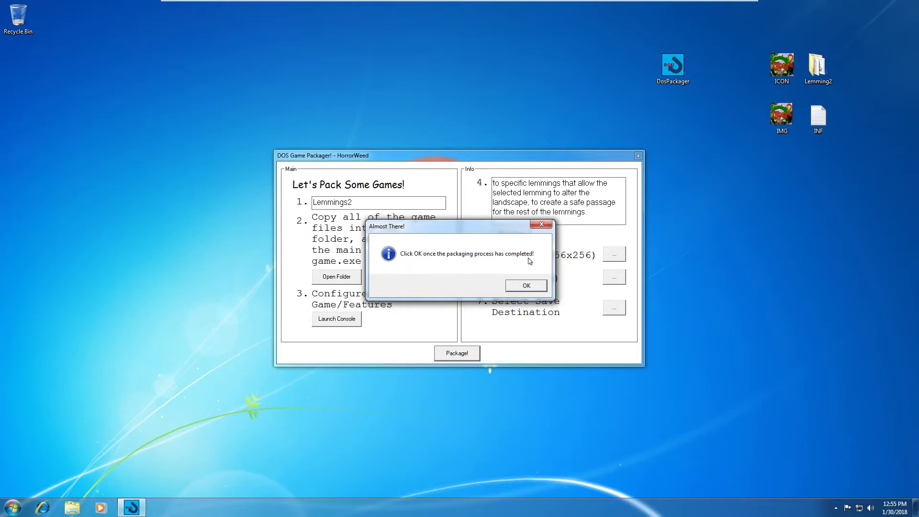
left_click(521, 286)
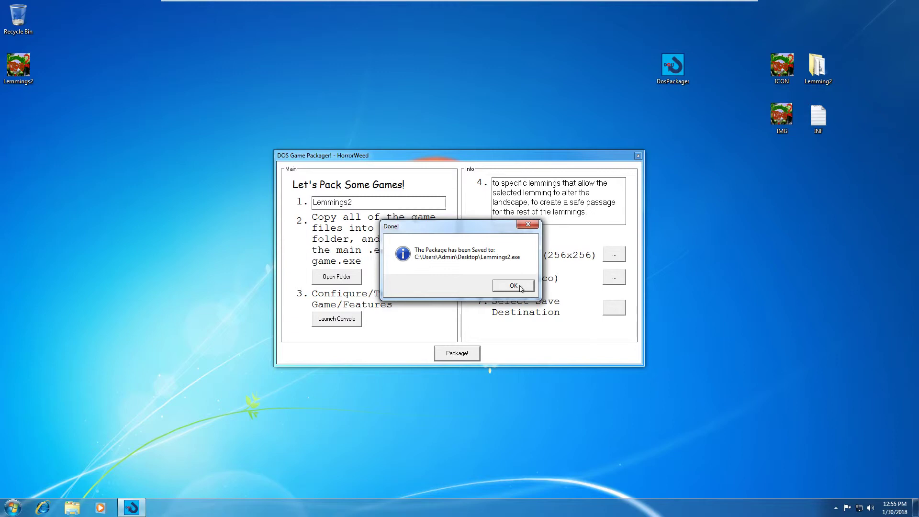
left_click(504, 291)
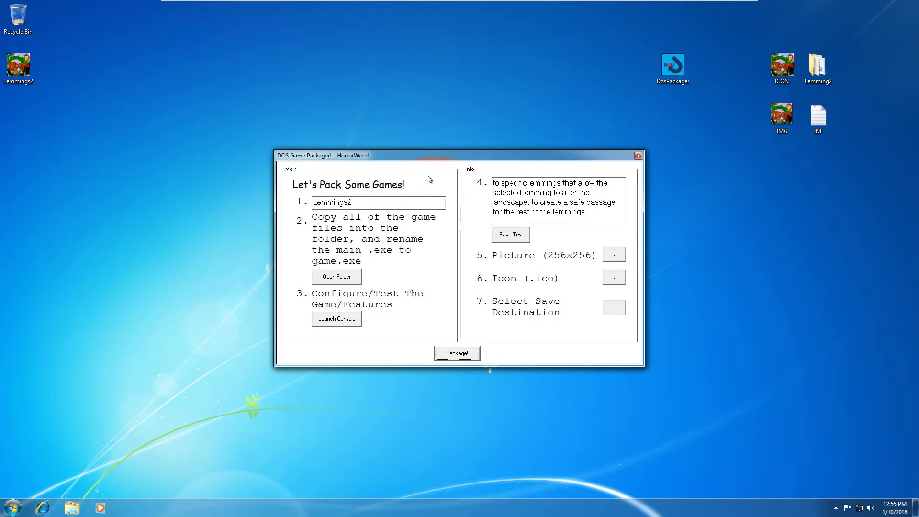
Close the packager, move the Lemmings2 icon to the desktop centre, and launch it
left_click(638, 156)
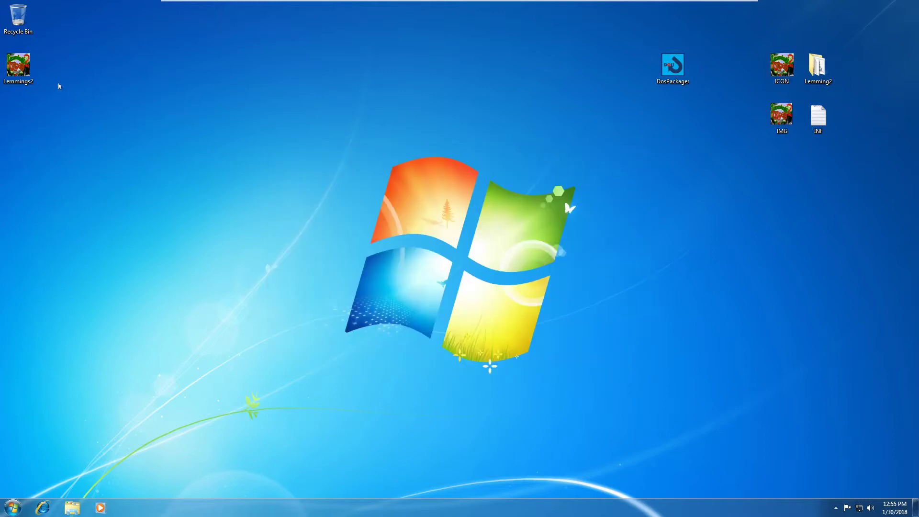
left_click_drag(30, 76, 468, 276)
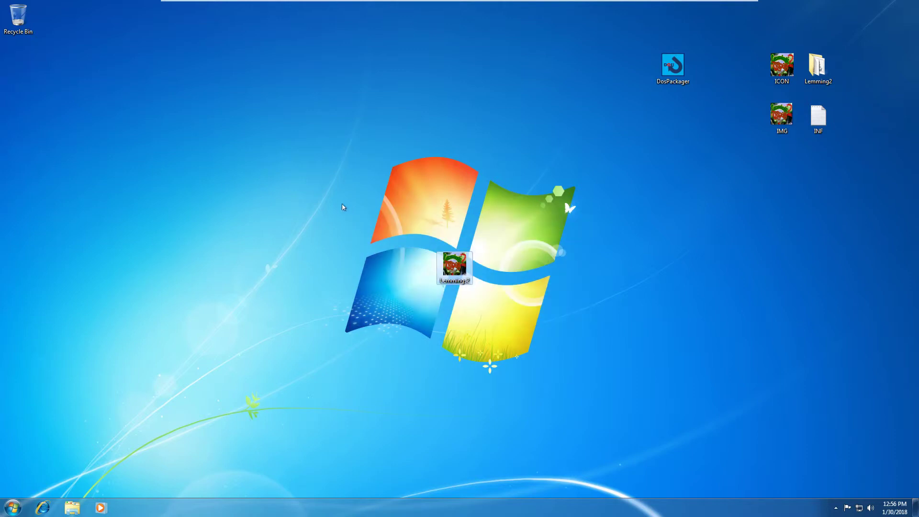
left_click_drag(314, 180, 563, 329)
left_click(563, 329)
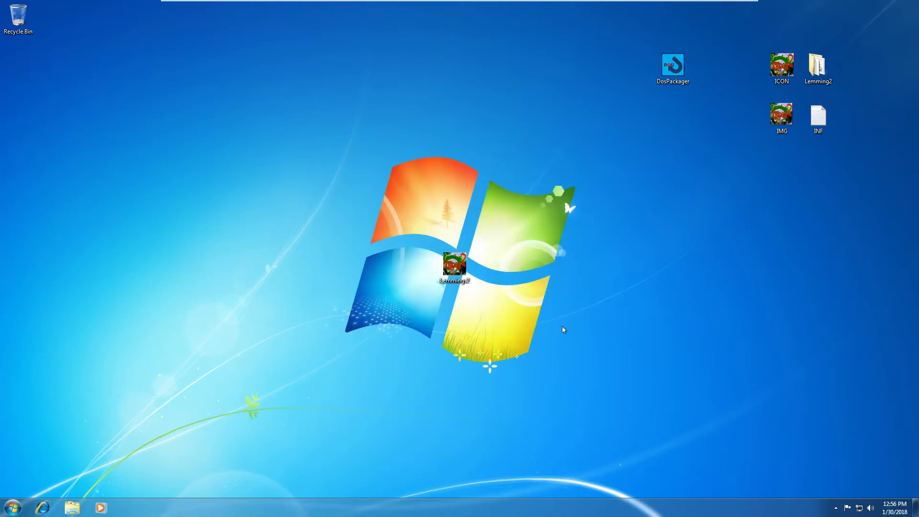
double_click(469, 281)
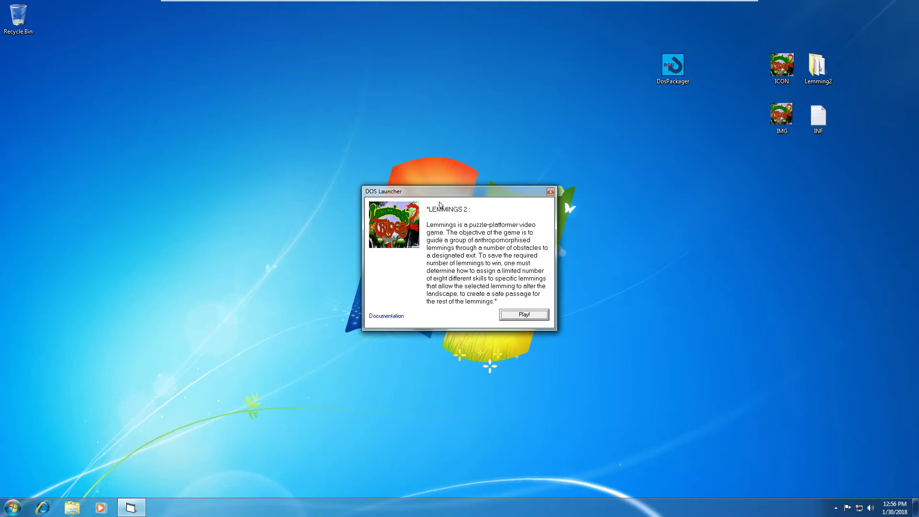
View the IMG picture in Photo Viewer to compare with the launcher artwork, then close it
double_click(779, 123)
left_click(835, 43)
Start Lemmings 2 in DOSBox and skip the Beach level intro with Escape
left_click(539, 318)
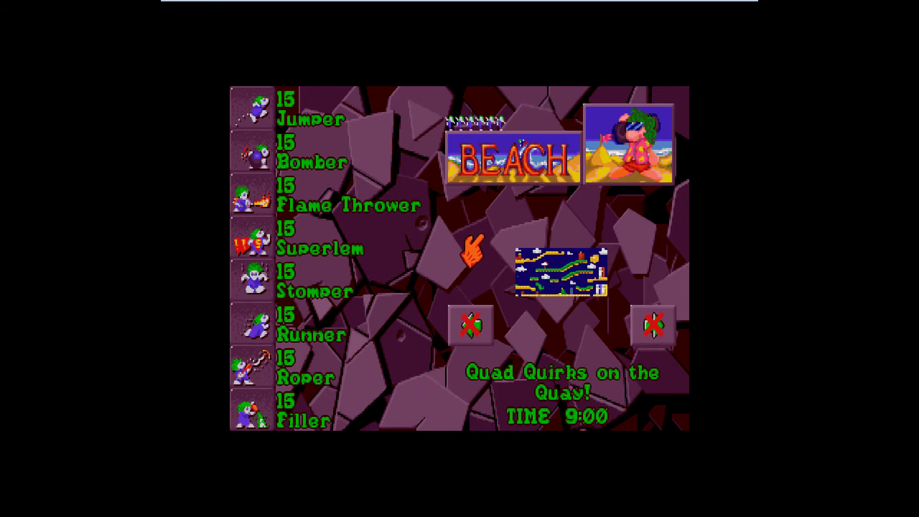
key("Escape")
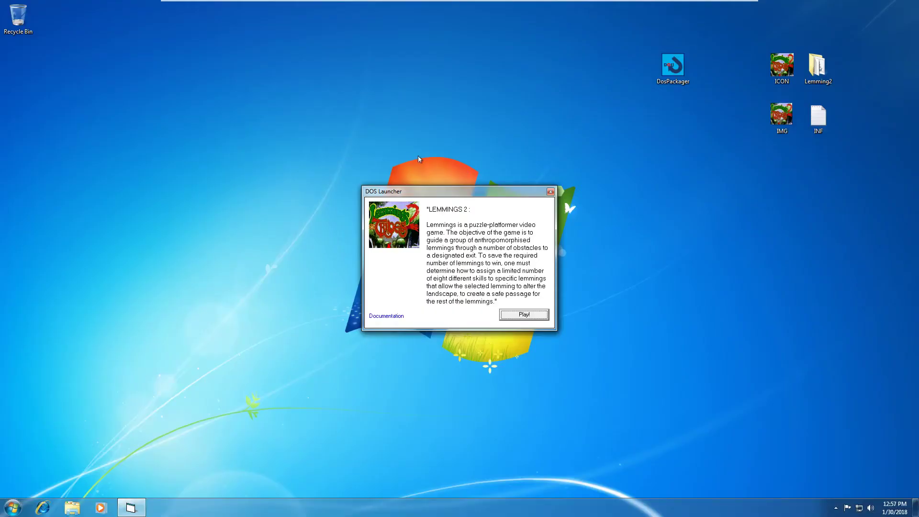
Close the Lemmings 2 launcher, then select the four source files and the Lemmings2 icon
left_click(550, 192)
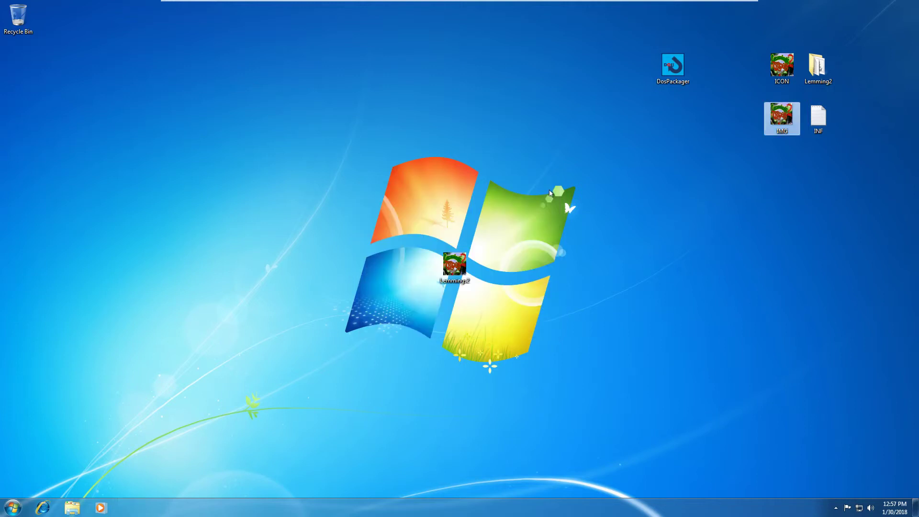
left_click(664, 168)
left_click_drag(745, 24, 865, 168)
left_click(452, 263)
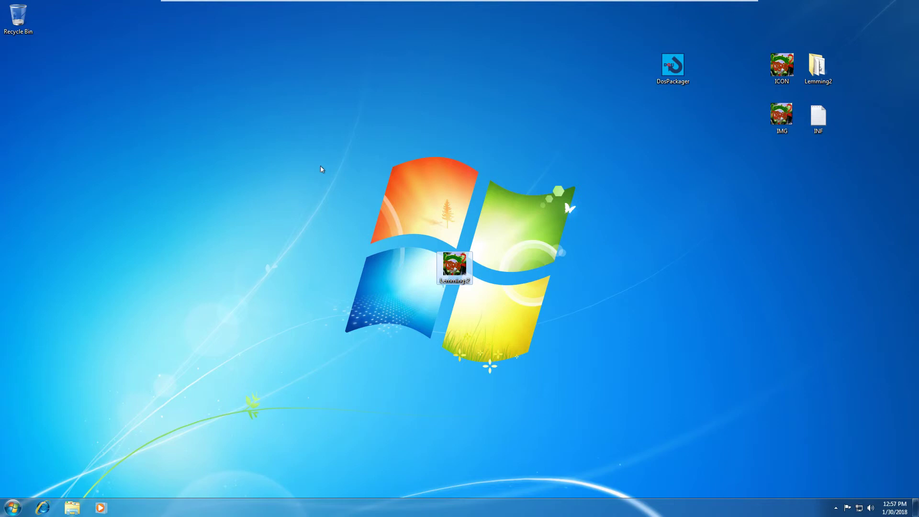
left_click(323, 125)
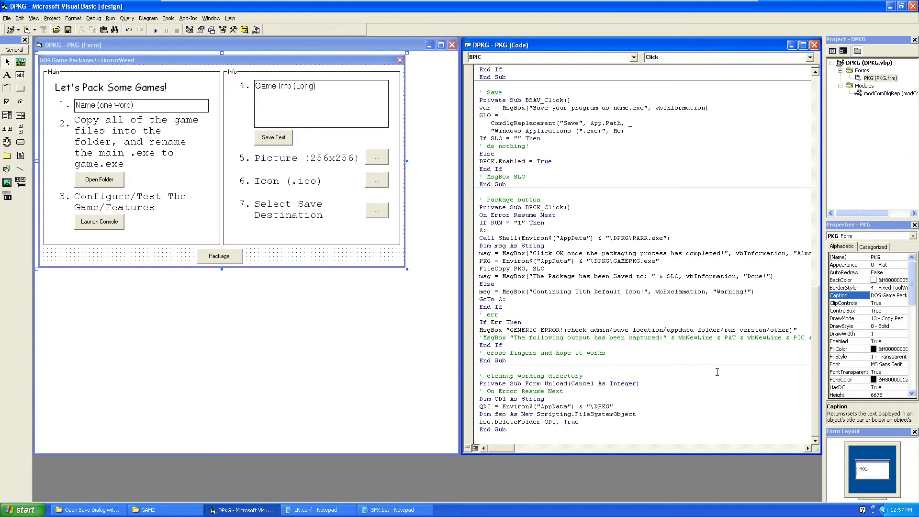
Scroll through the PKG packaging code, then minimize Visual Basic to the taskbar
left_click_drag(814, 372, 816, 139)
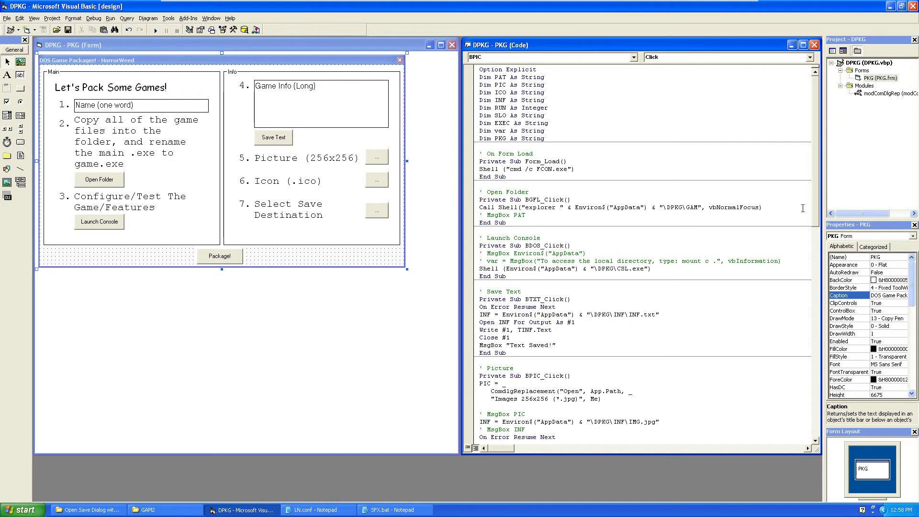
left_click(890, 6)
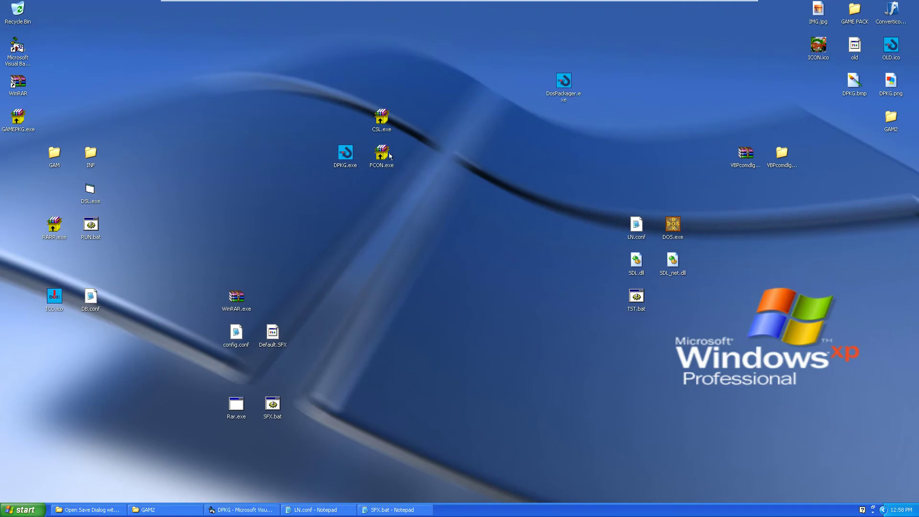
Inspect FCON.exe's bundled files such as DOS.exe in WinRAR, then return to the DPKG project
right_click(382, 155)
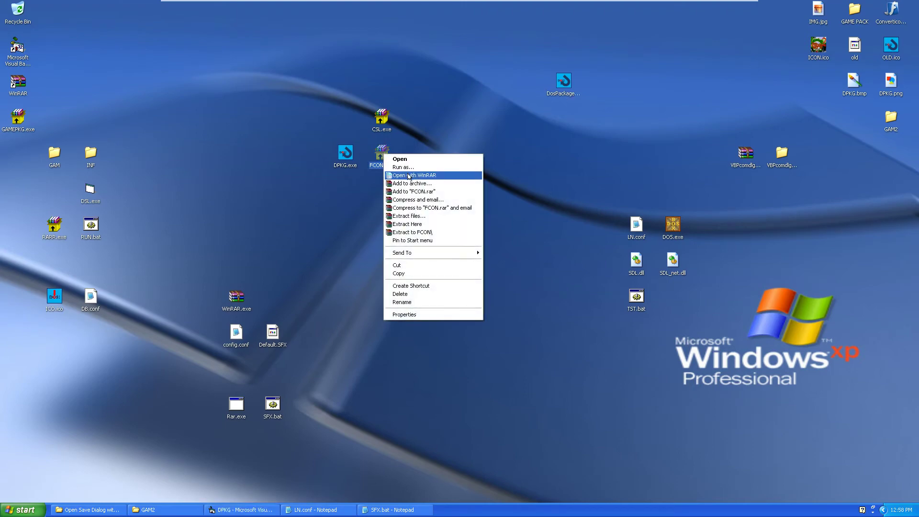
left_click(409, 176)
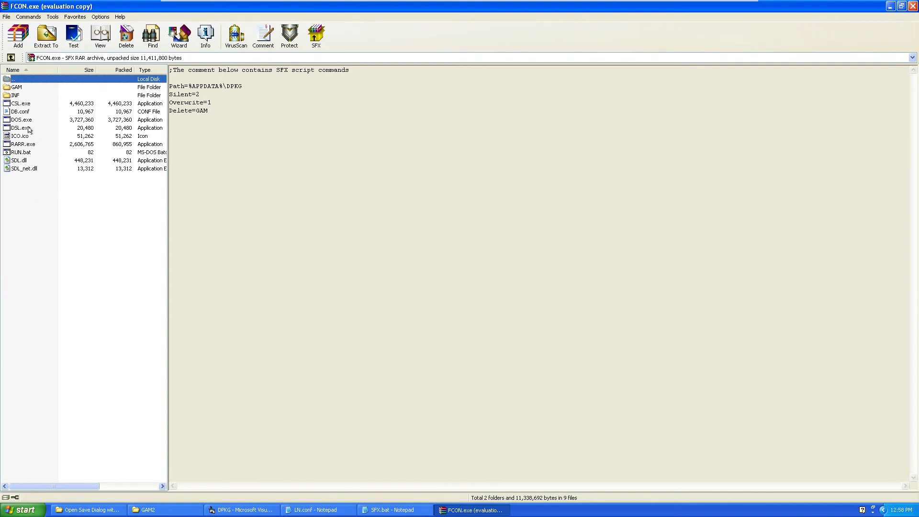
left_click(13, 120)
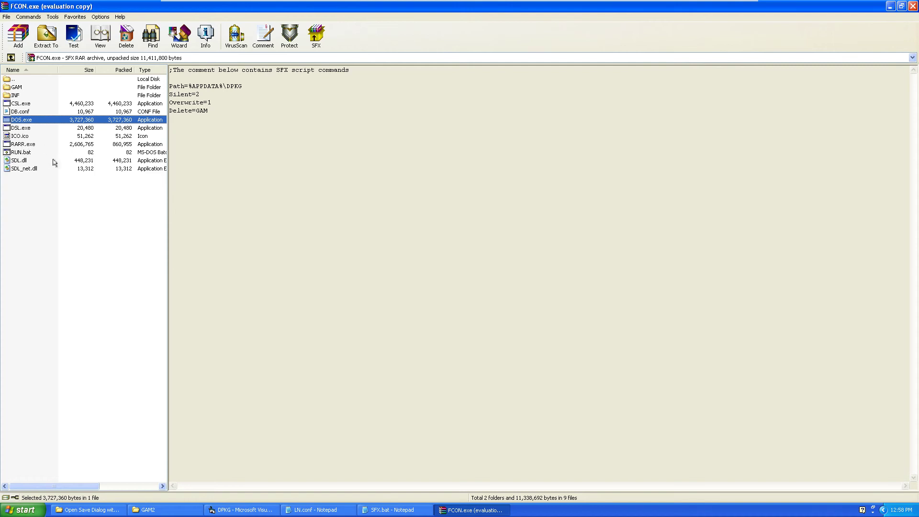
left_click(52, 178)
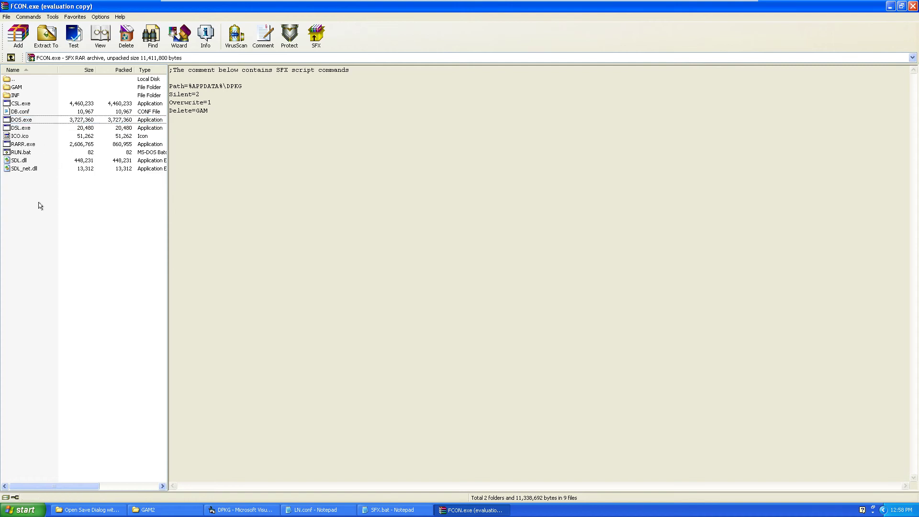
left_click_drag(67, 247, 27, 211)
left_click(241, 509)
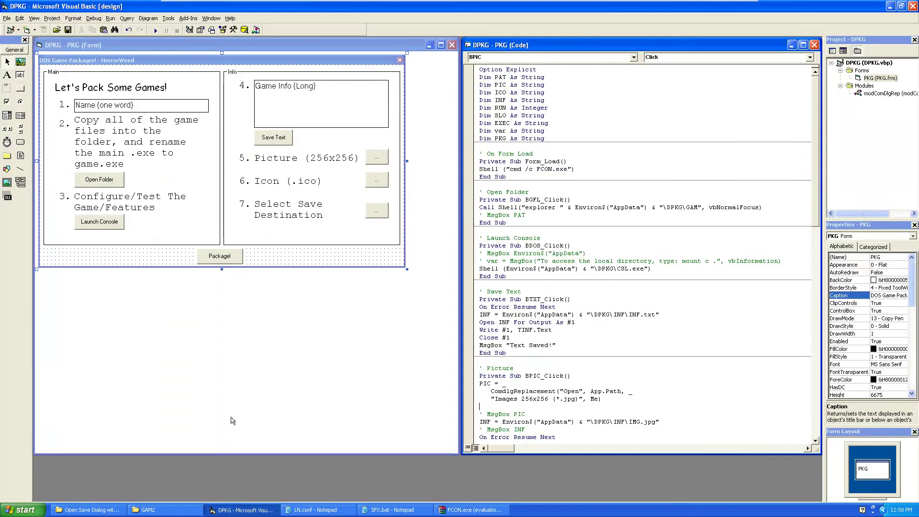